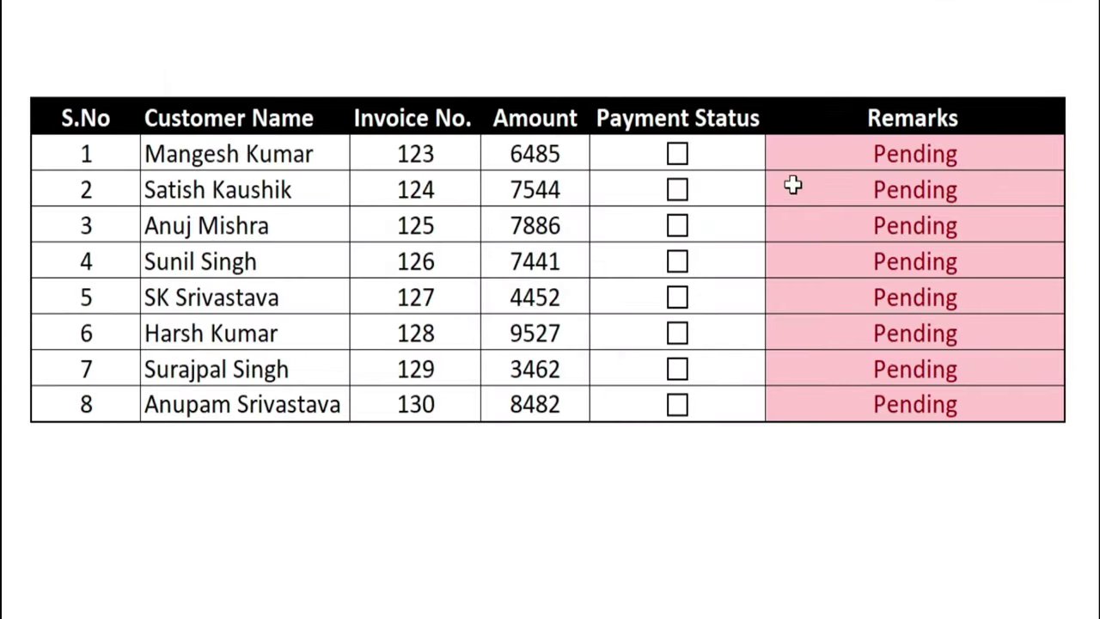
Step: Tick the Paid checkboxes for customers 1 and 5, toggling row 3 on and back off
left_click(677, 156)
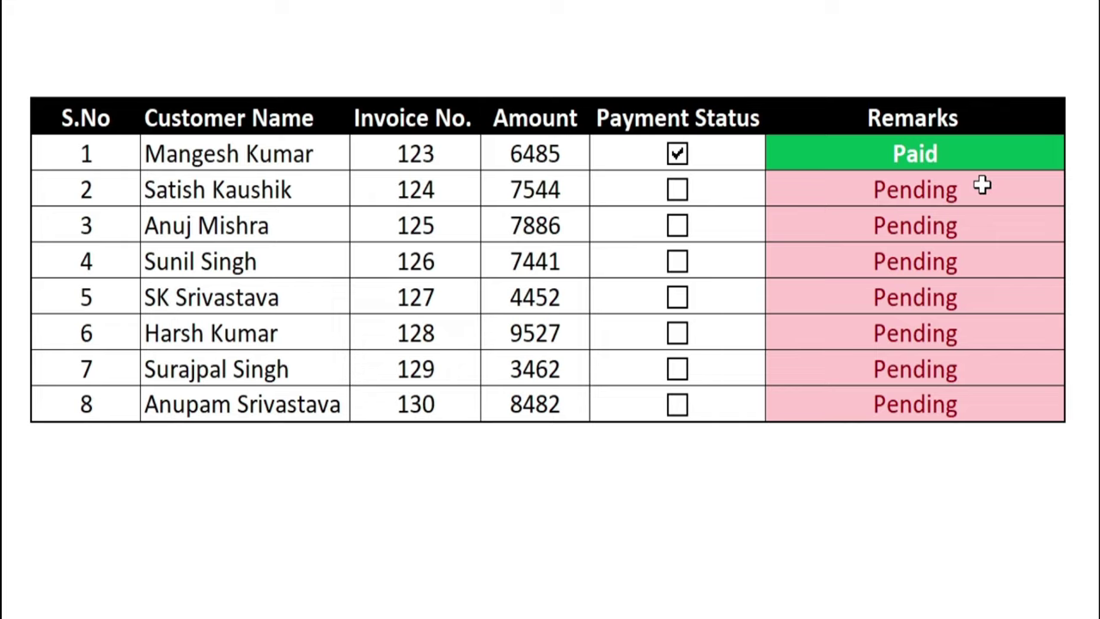
left_click(678, 230)
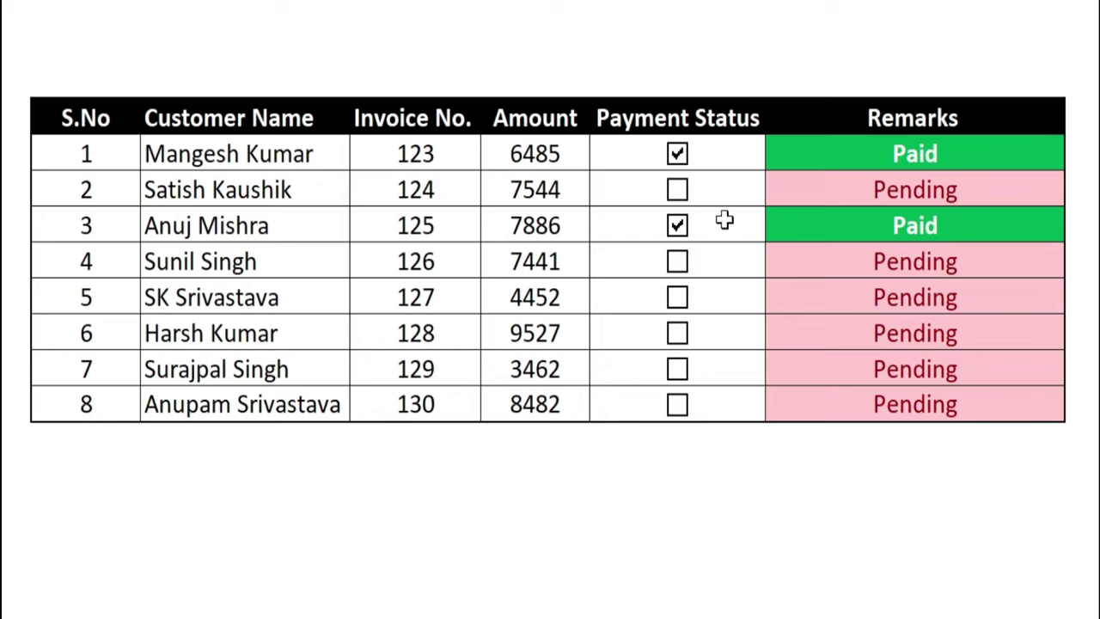
left_click(678, 229)
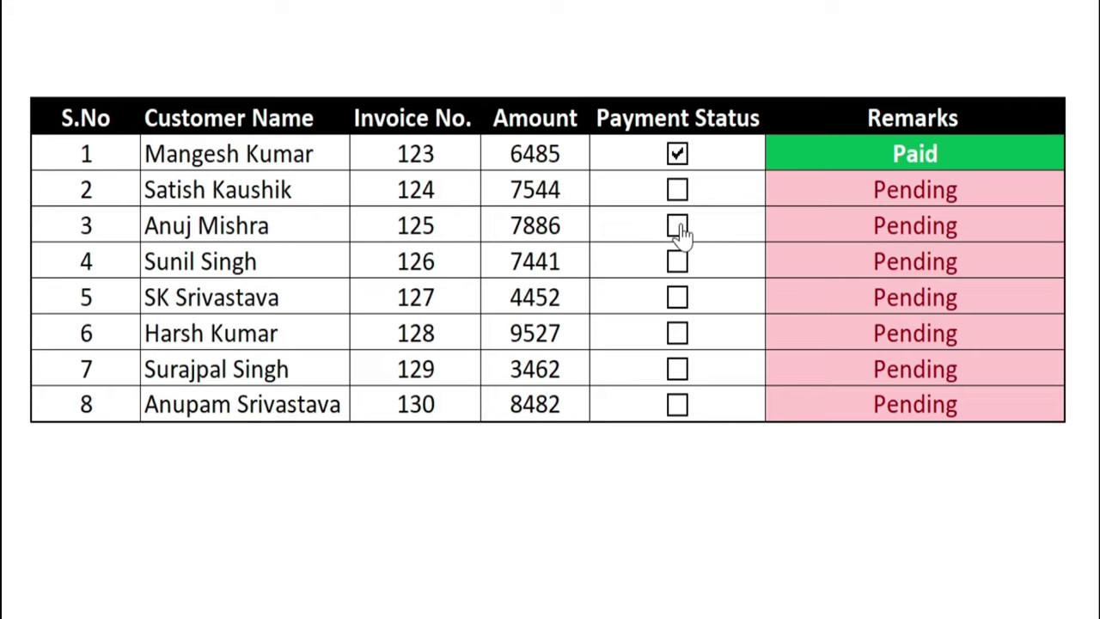
left_click(678, 298)
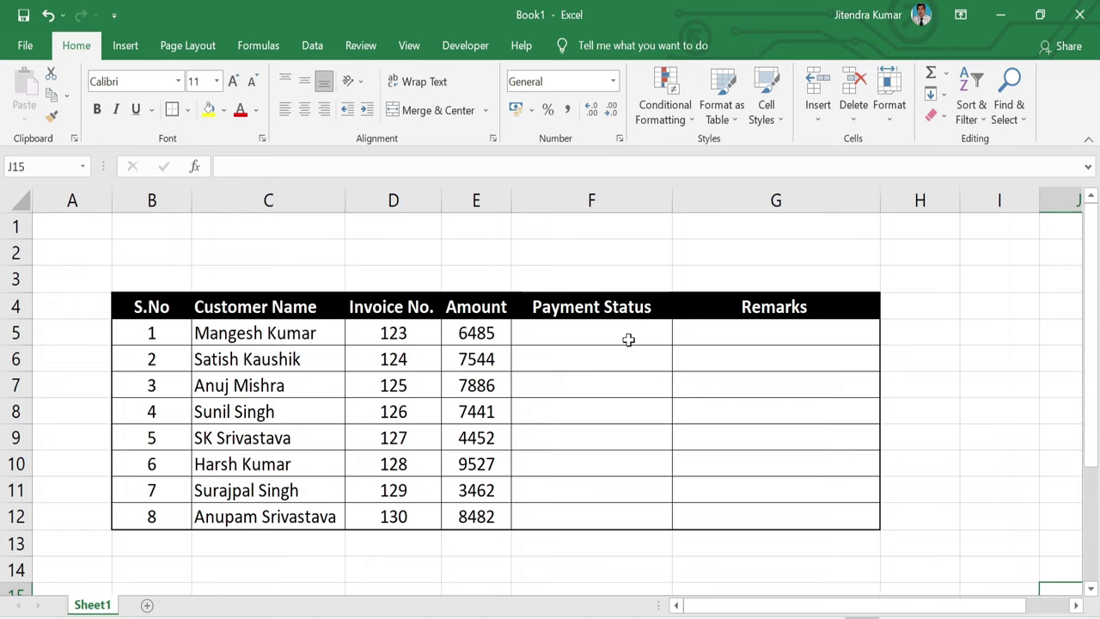
left_click(26, 44)
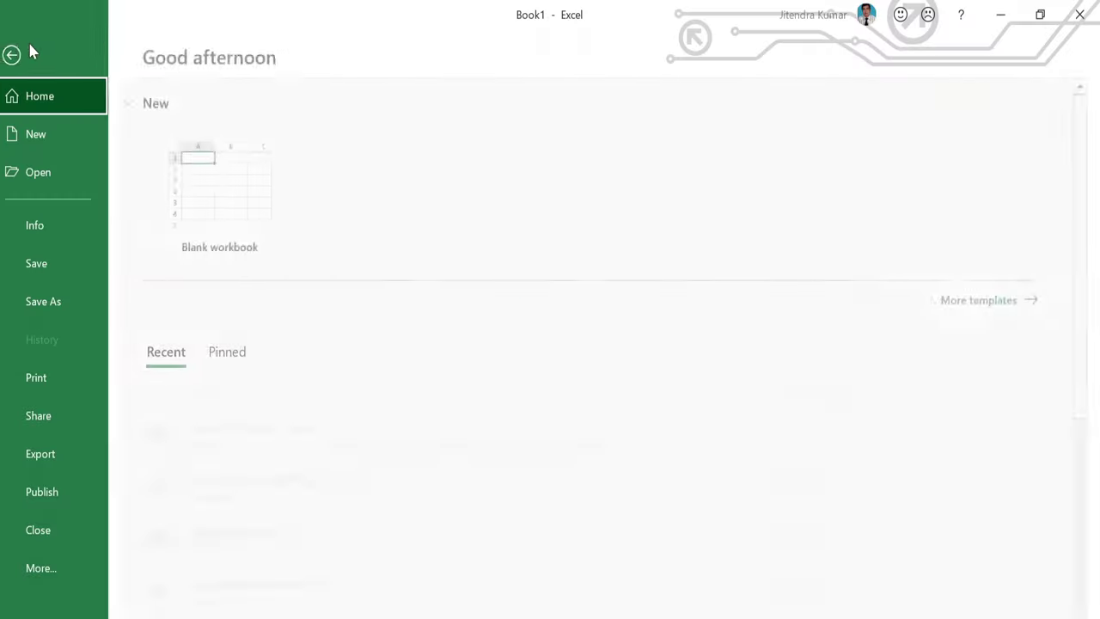
left_click(81, 573)
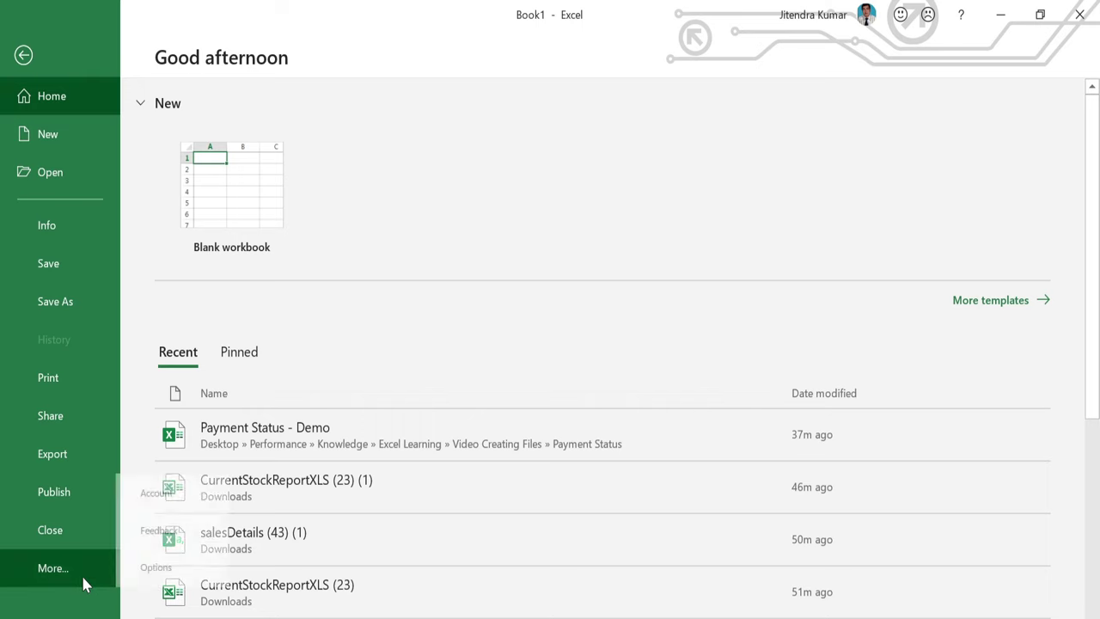
left_click(167, 569)
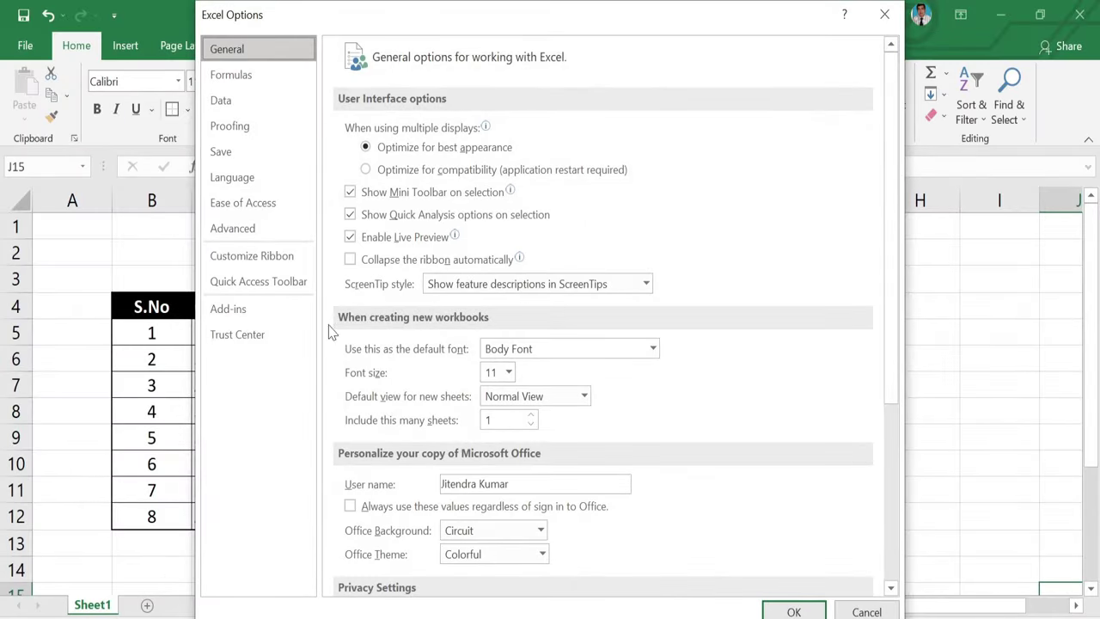
left_click(281, 262)
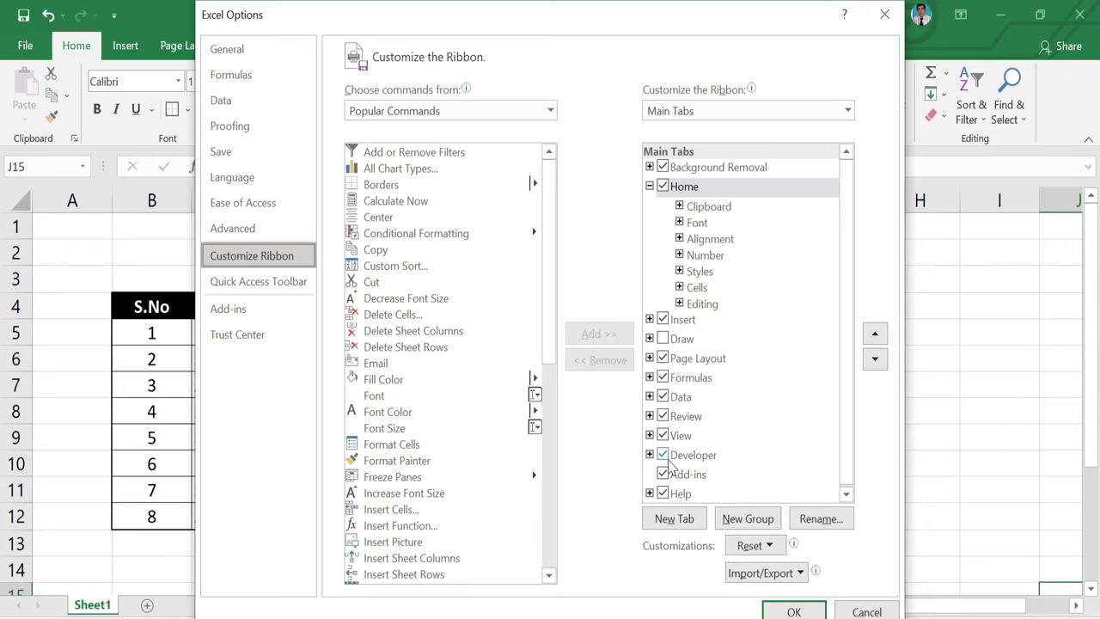
left_click(878, 615)
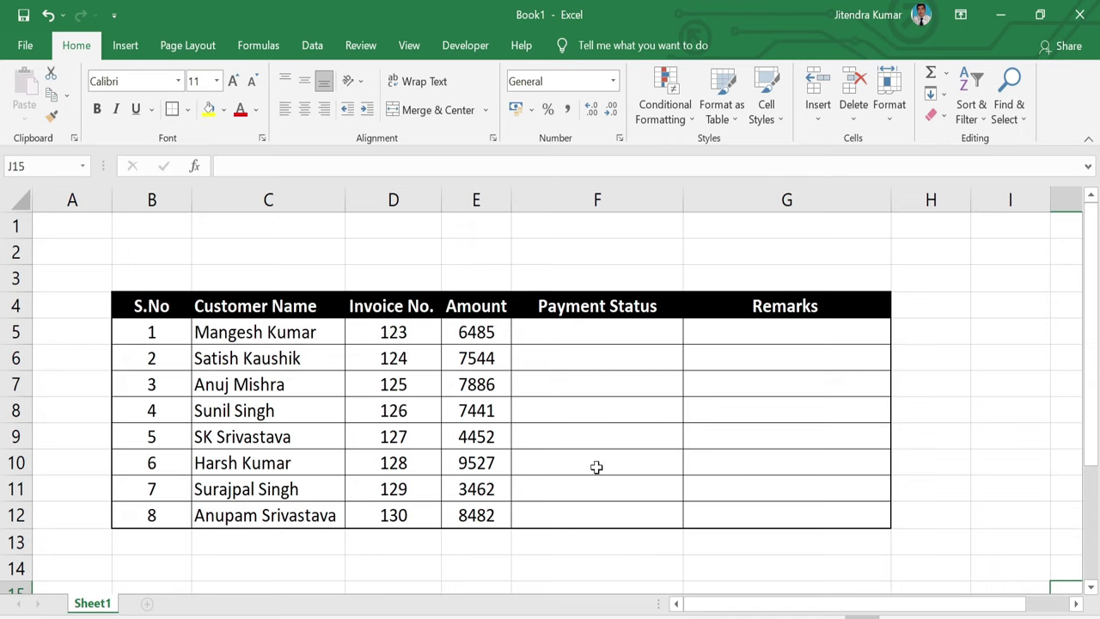
Step: Draw a Form Controls check box from the Developer tab in the first Payment Status cell F5
left_click(469, 50)
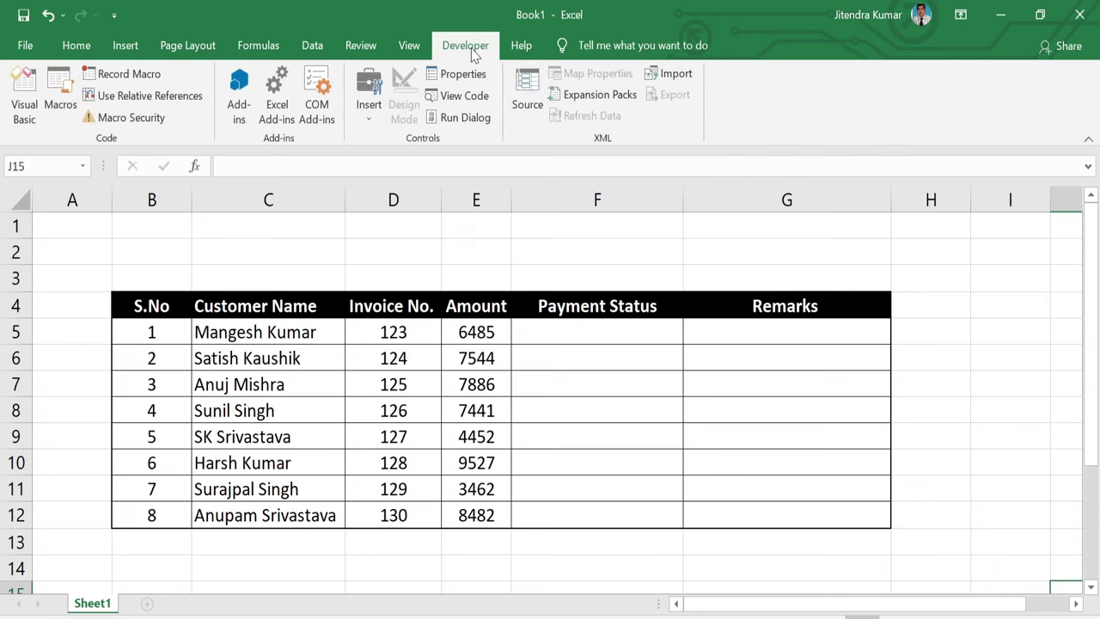
left_click(366, 120)
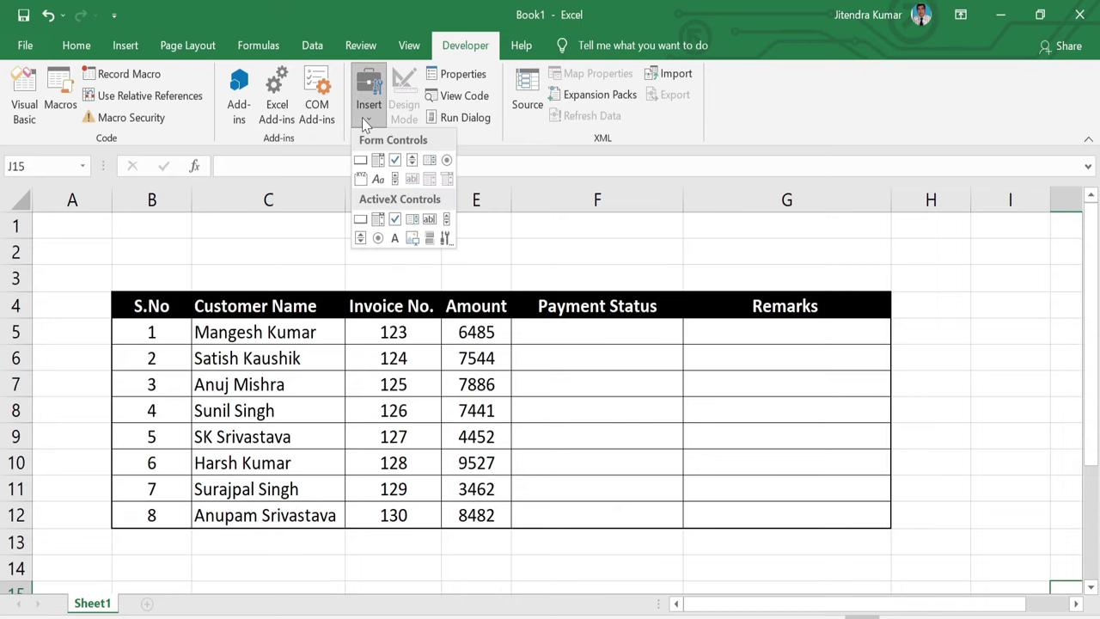
left_click(396, 163)
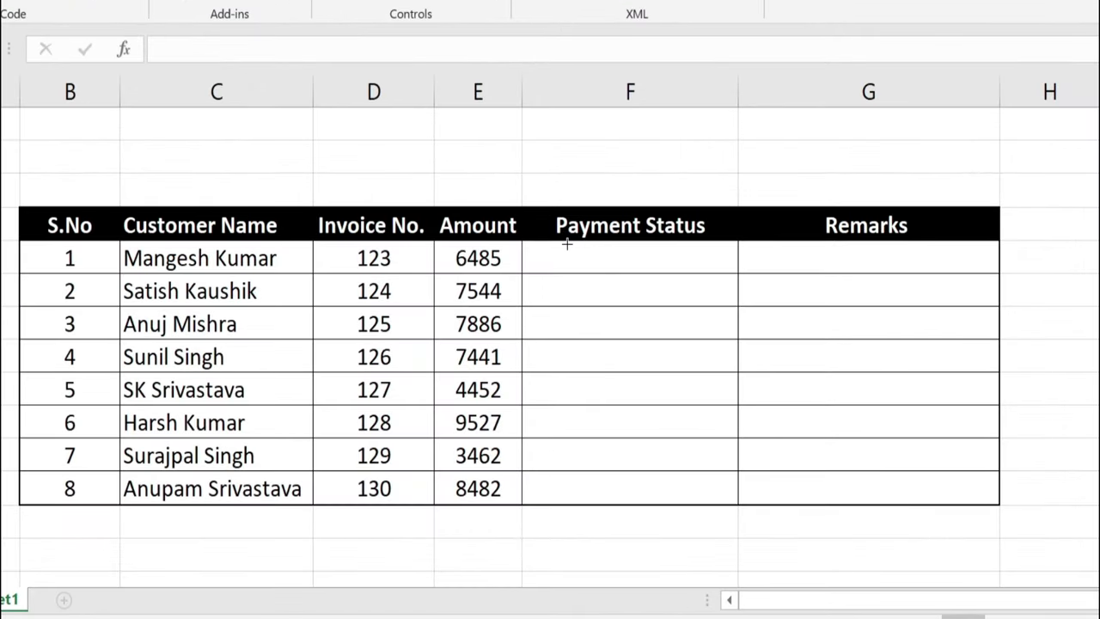
mouse_move(567, 244)
left_mouse_down()
mouse_move(687, 264)
mouse_move(688, 281)
left_mouse_up()
Step: Redraw the F5 checkbox and delete its label text
key("Escape")
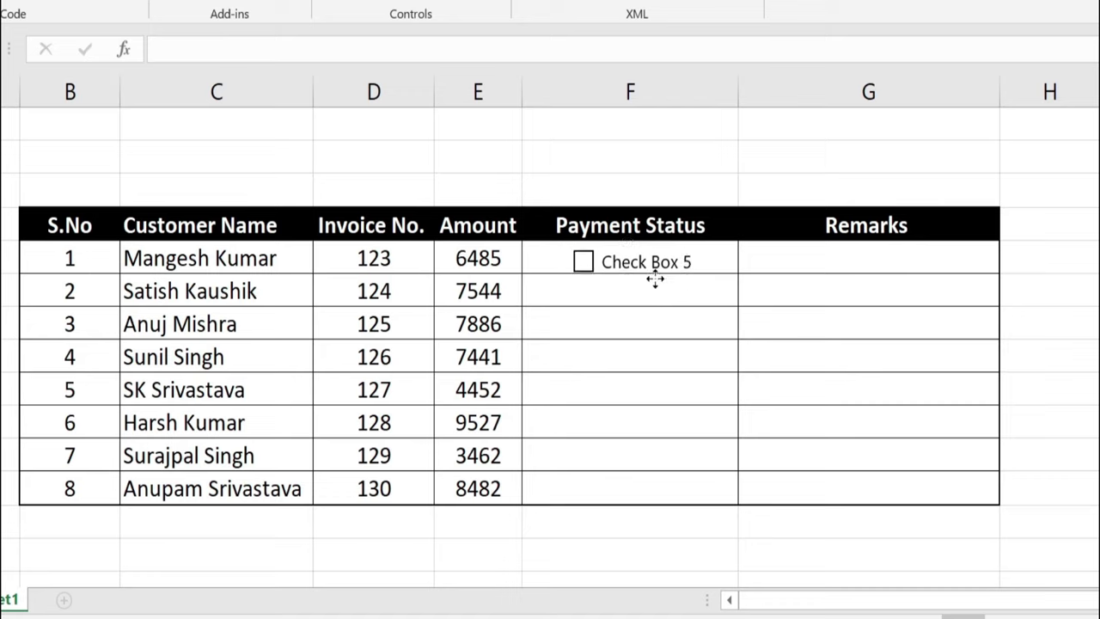
left_click(655, 279, "ctrl")
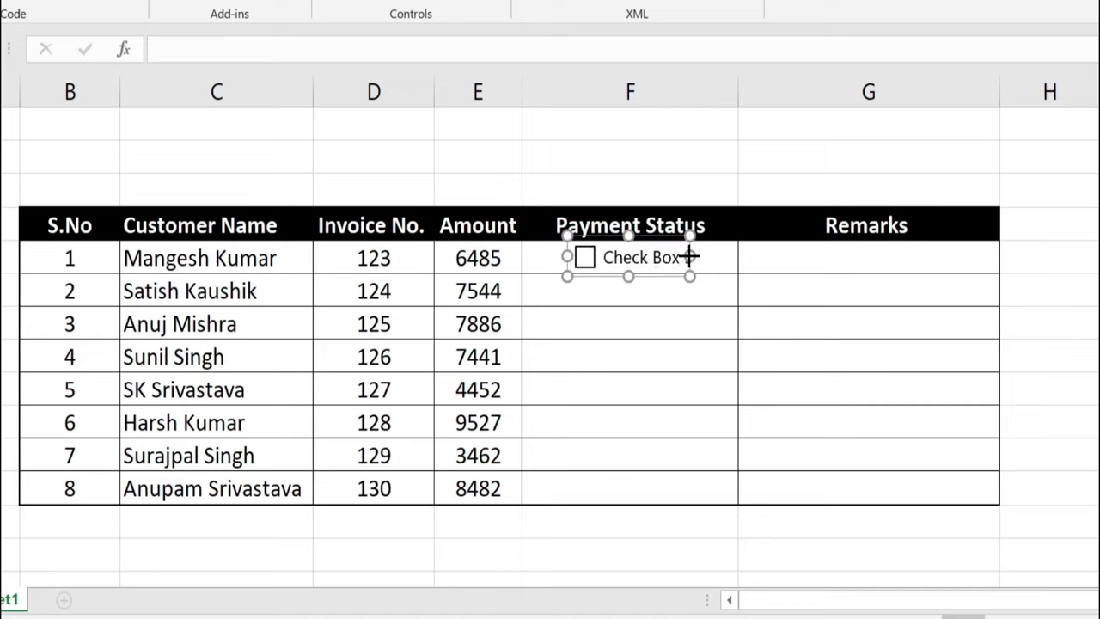
key("Delete")
mouse_move(670, 255)
left_mouse_down()
mouse_move(650, 239)
mouse_move(673, 228)
mouse_move(679, 239)
left_mouse_up()
key("Escape")
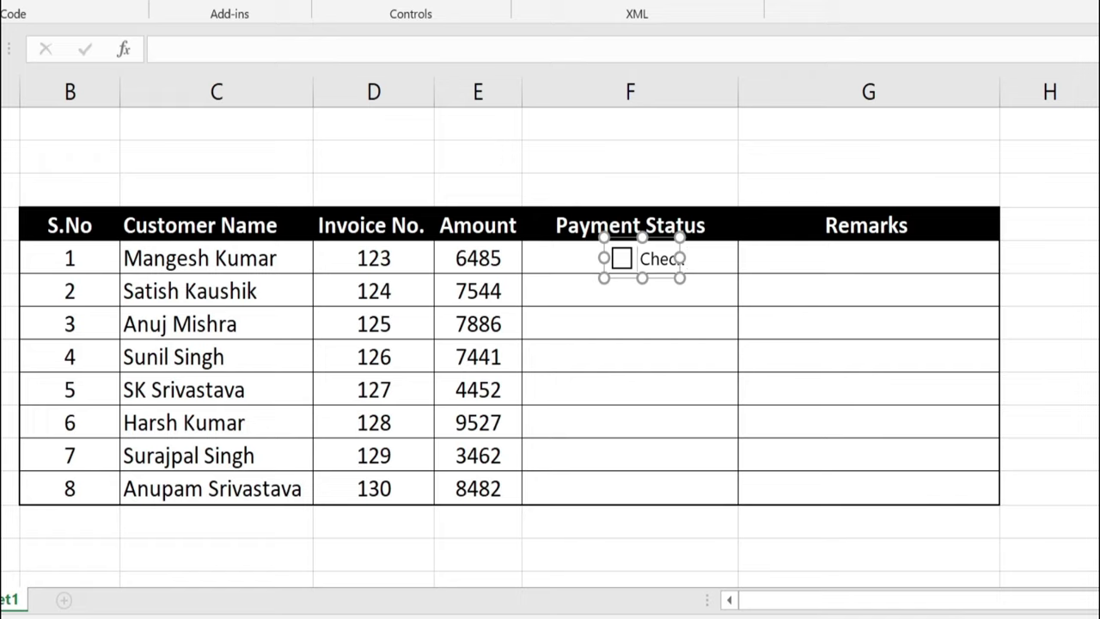
key("Delete")
key("Delete")
key("Delete")
key("Delete")
key("Delete")
key("Delete")
key("Delete")
key("Delete")
key("Delete")
key("Delete")
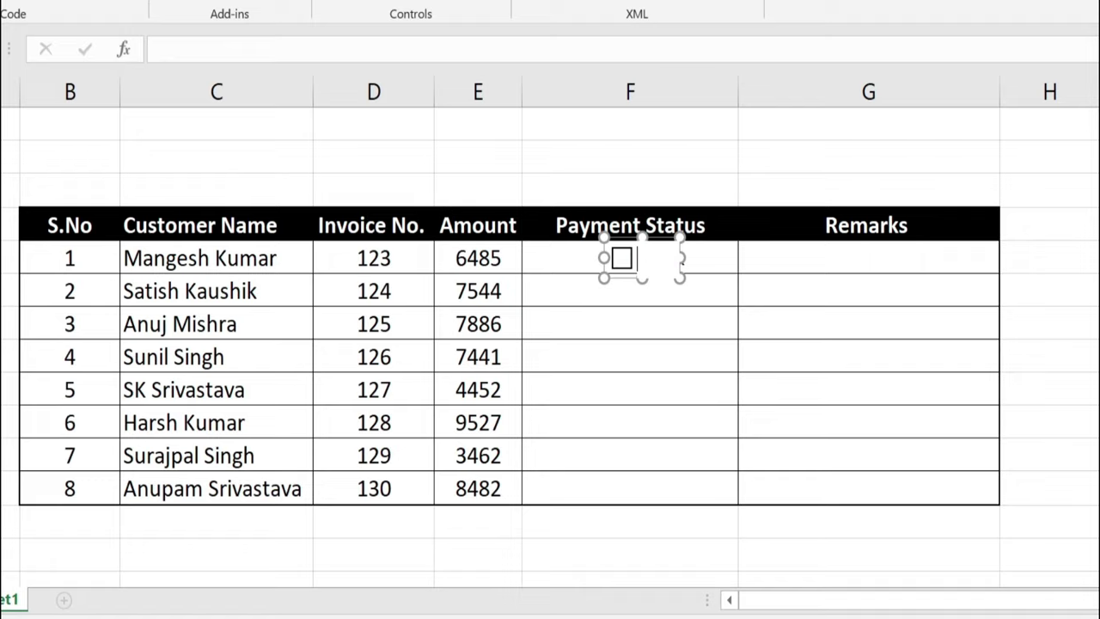
left_click(720, 294)
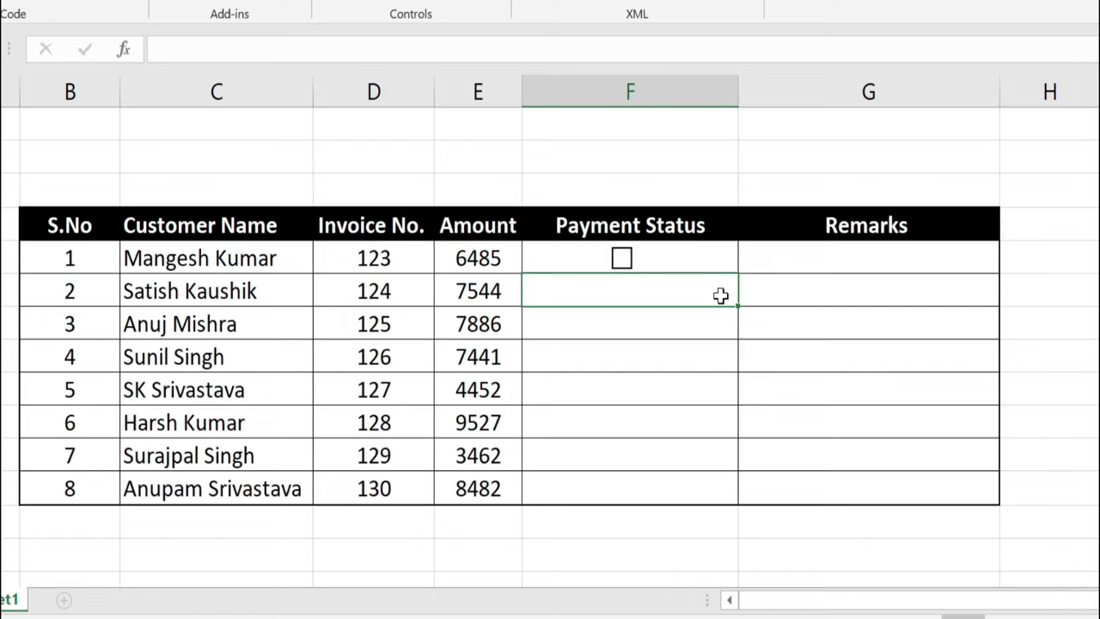
Step: Fill the F5 checkbox down through F12 for all eight customers
left_click(543, 247)
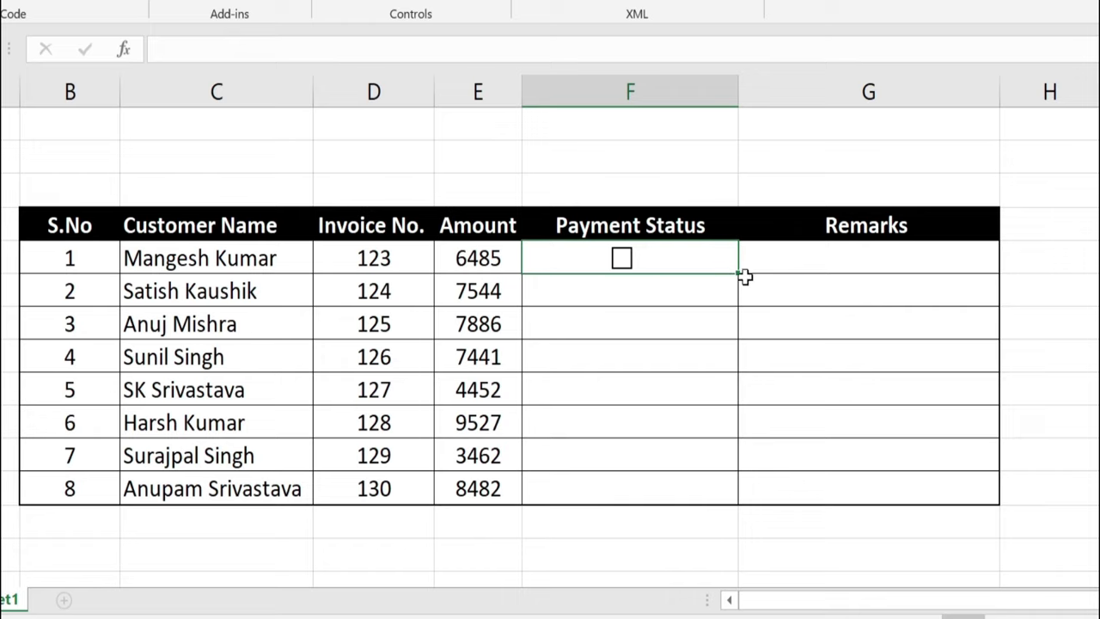
left_click_drag(737, 272, 714, 414)
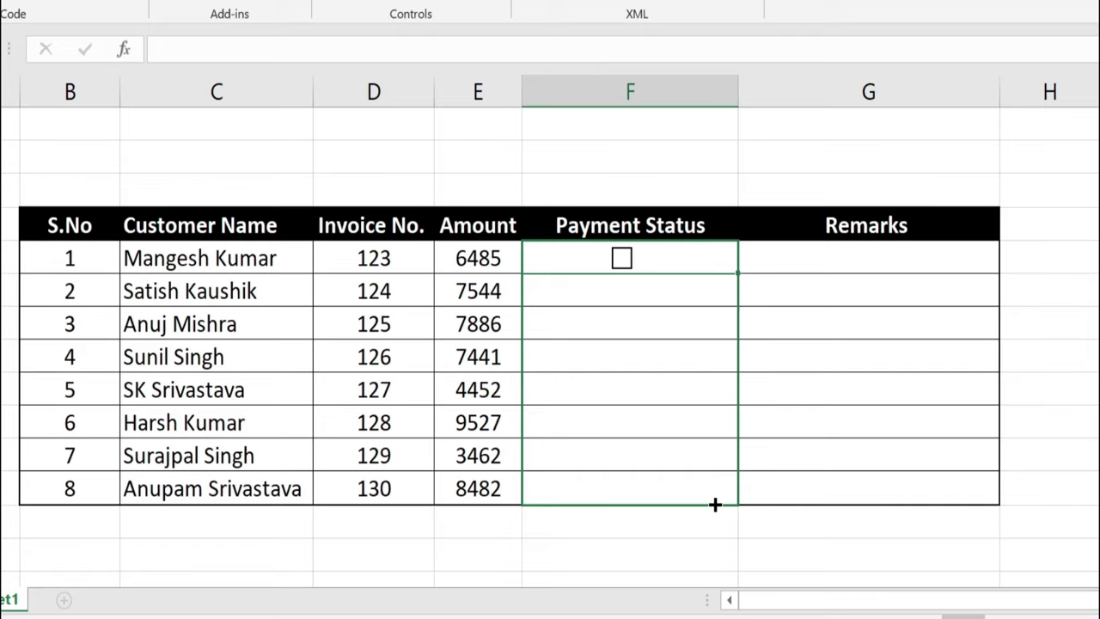
left_click_drag(713, 414, 714, 505)
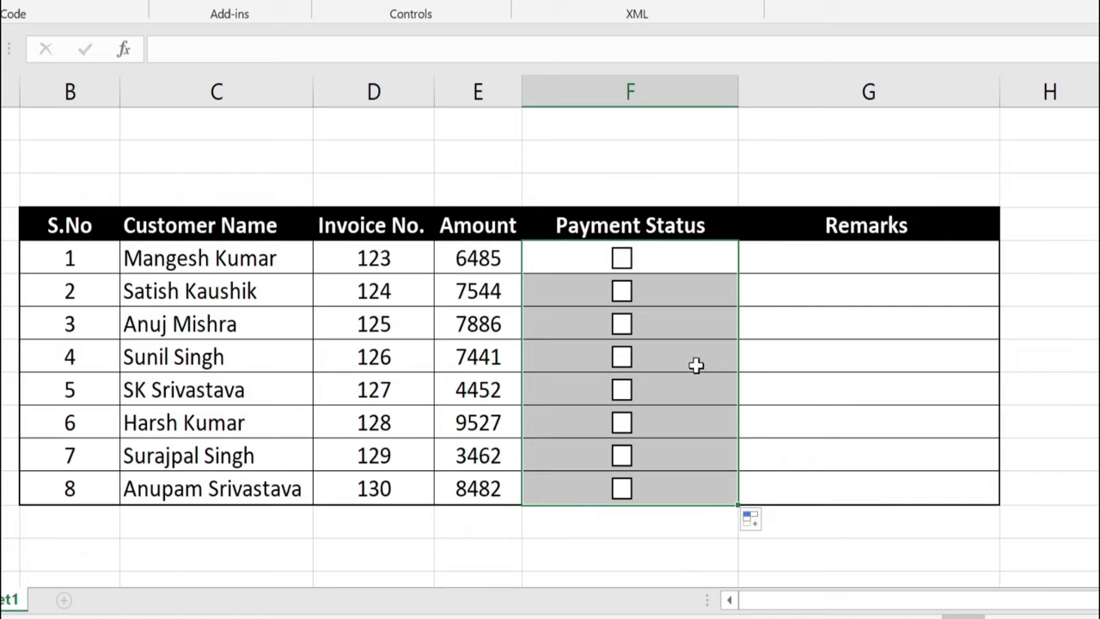
Step: Link the first checkbox to cell F5 via Format Control and tick it to test
right_click(649, 257)
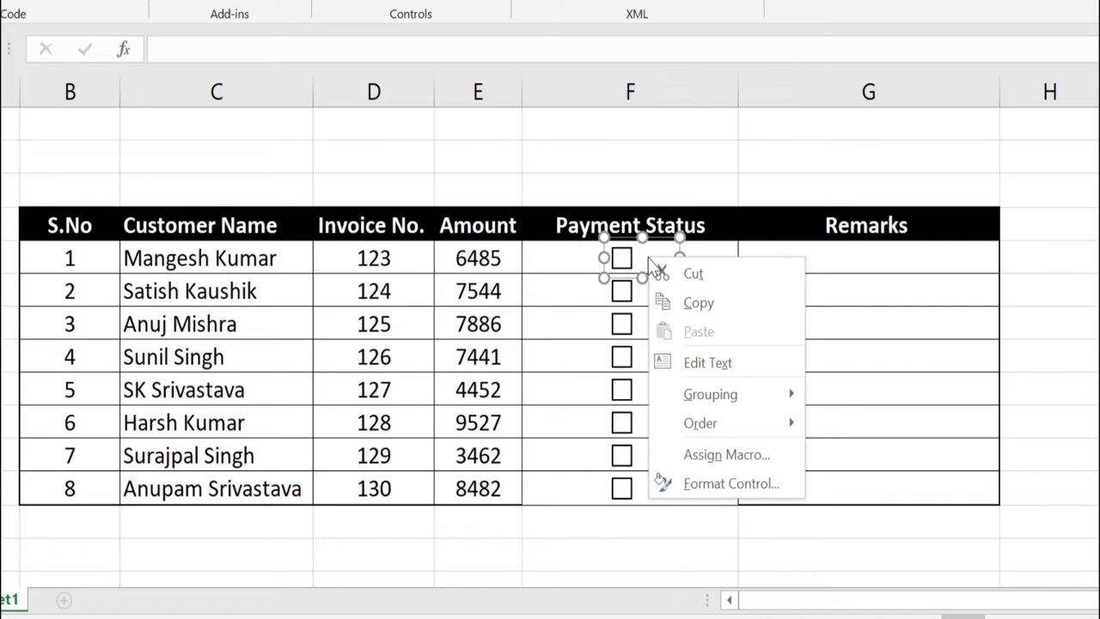
left_click(720, 486)
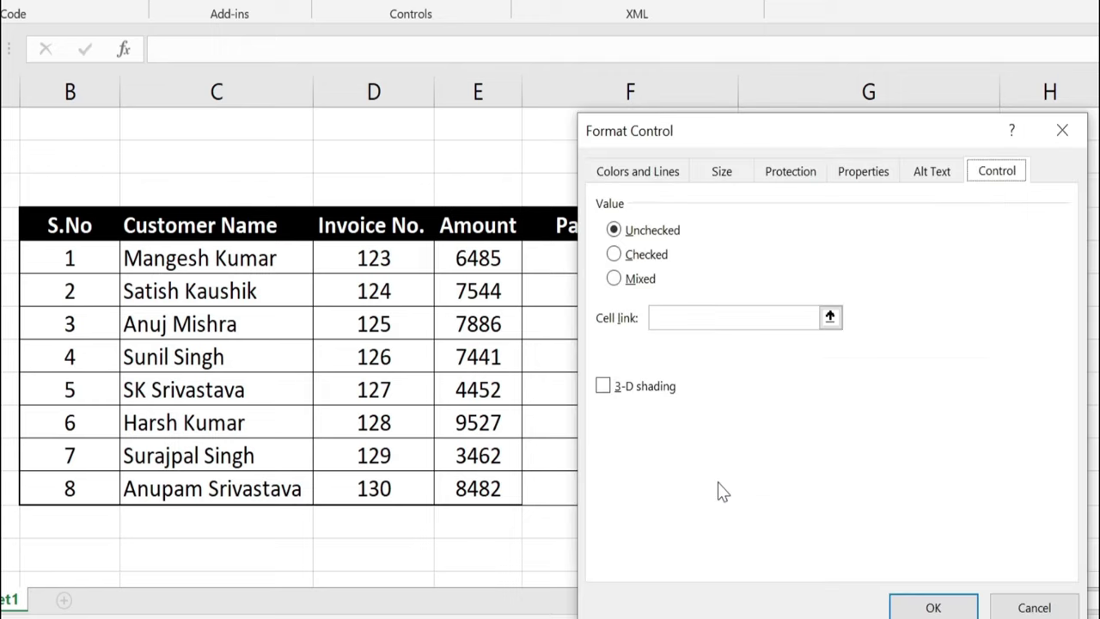
left_click(712, 317)
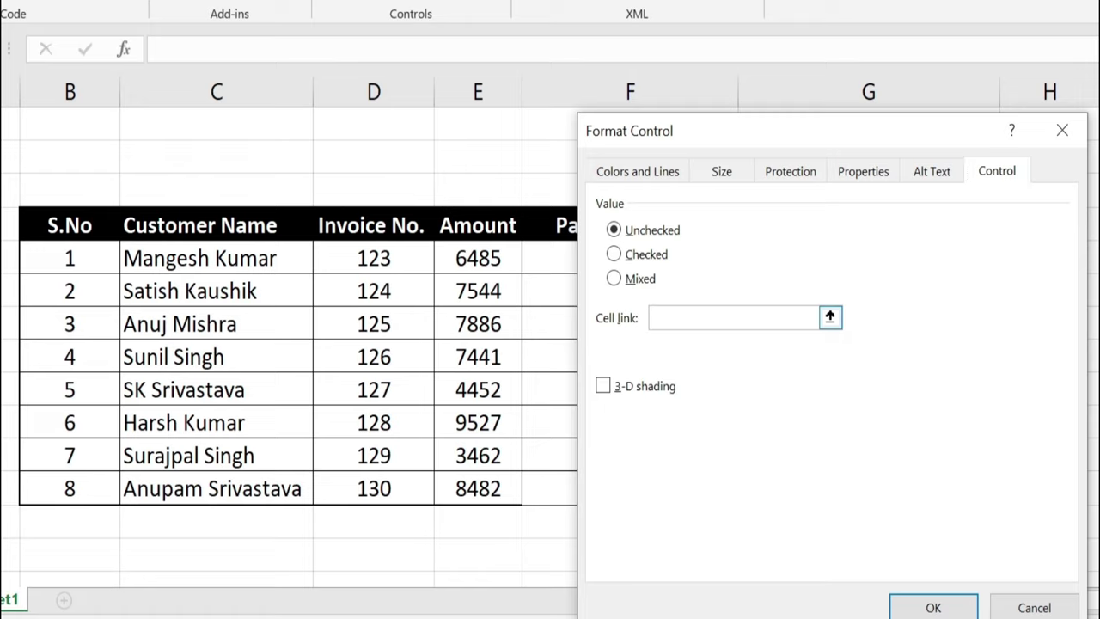
left_click(550, 260)
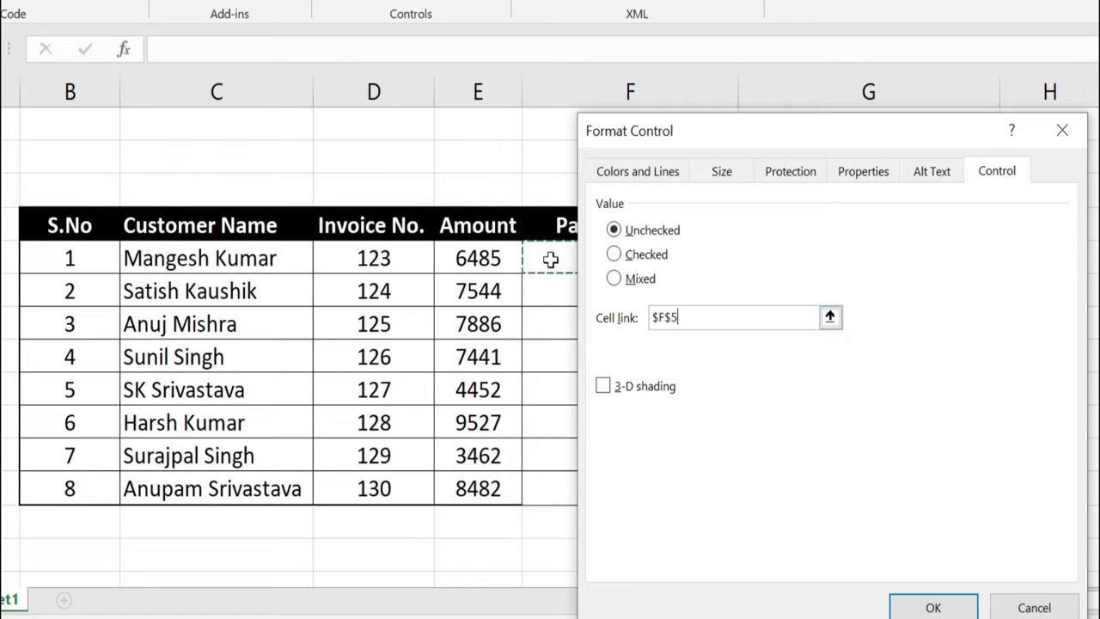
left_click(936, 607)
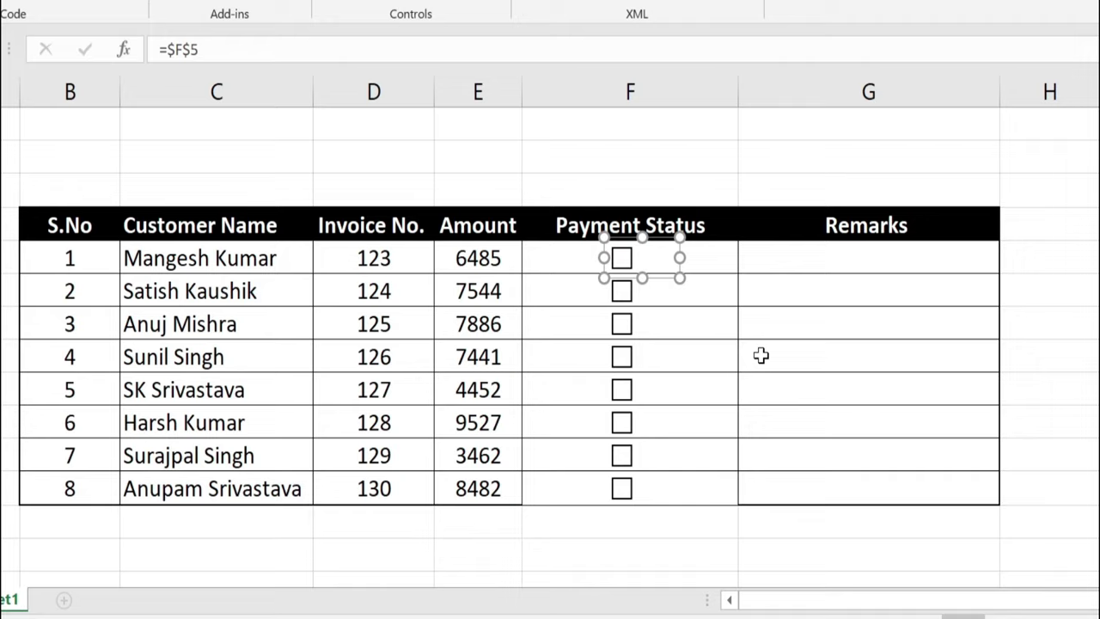
left_click(760, 355)
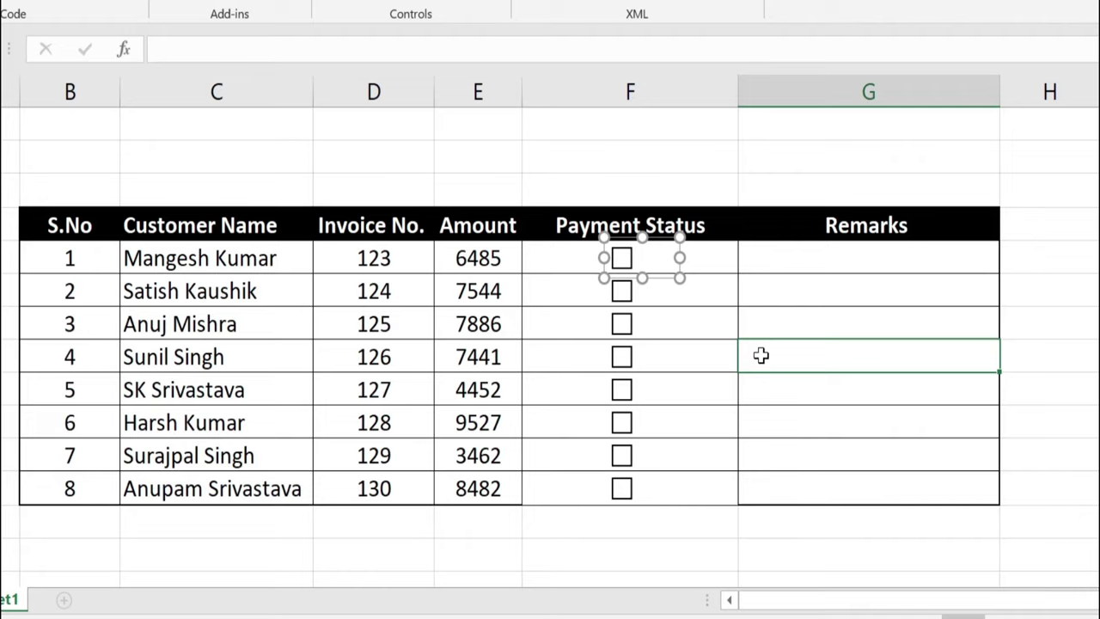
left_click(624, 261)
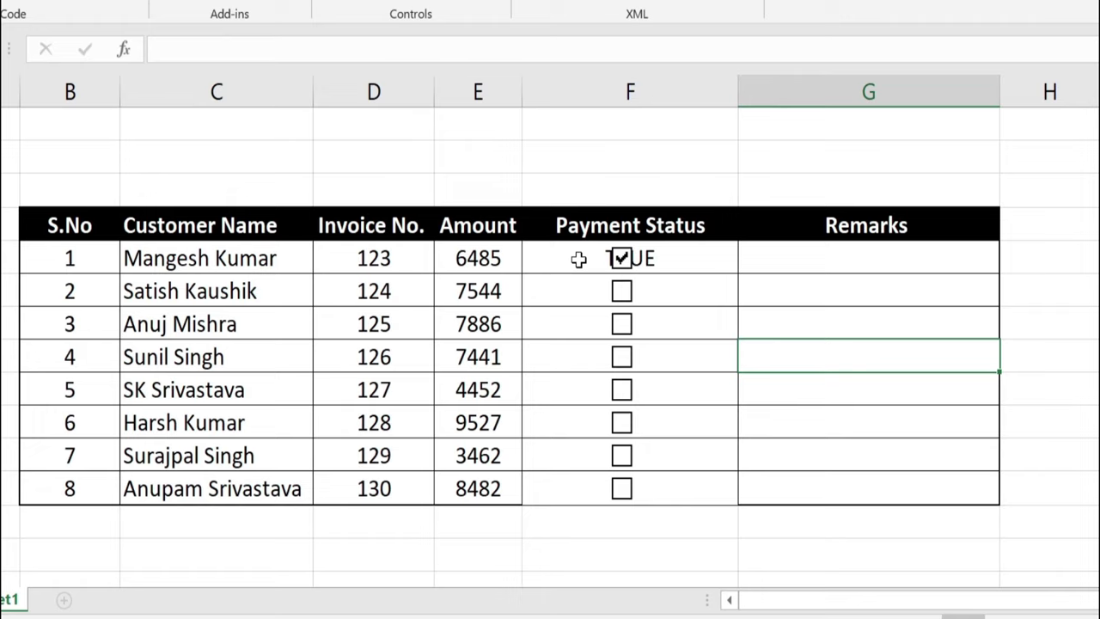
Step: Link the row 2 checkbox to F6 and the remaining ones through F12
right_click(640, 295)
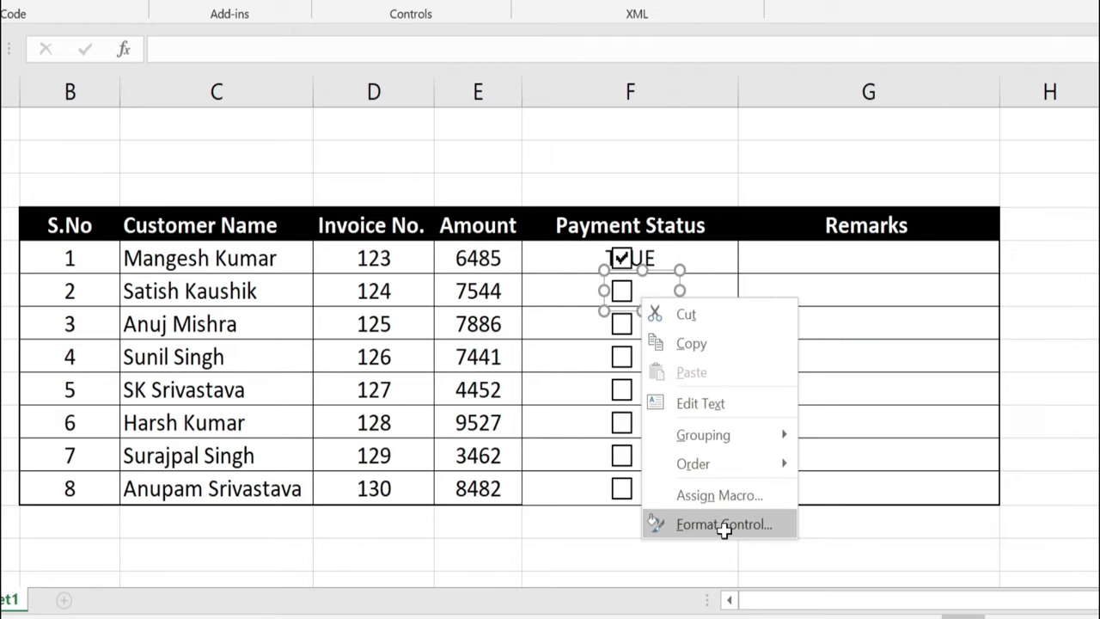
left_click(724, 525)
left_click(653, 317)
left_click(543, 287)
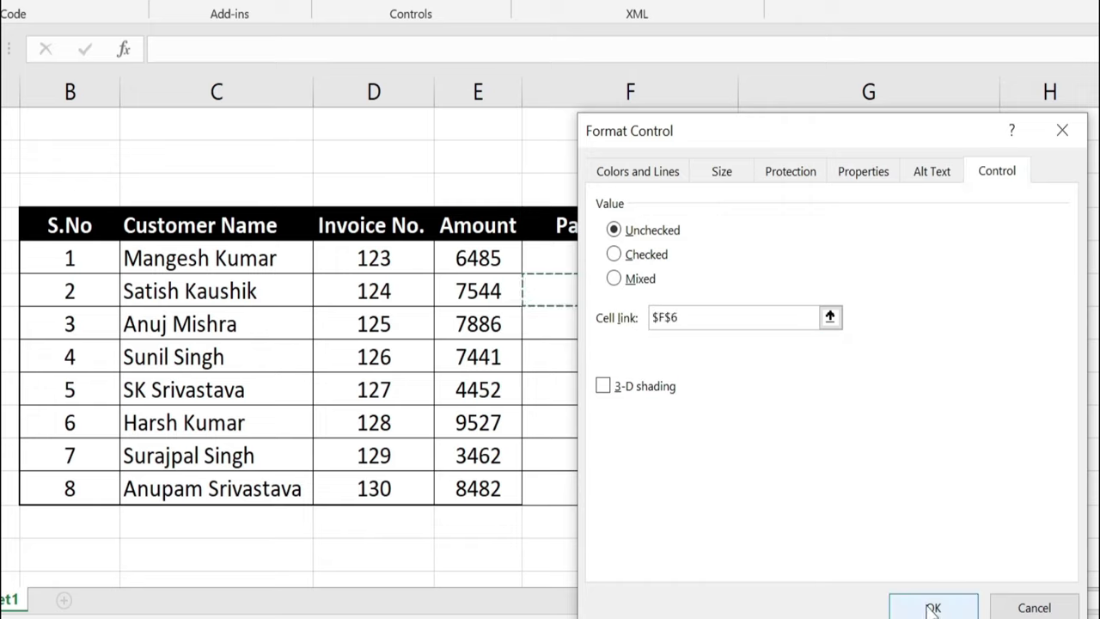
left_click(931, 606)
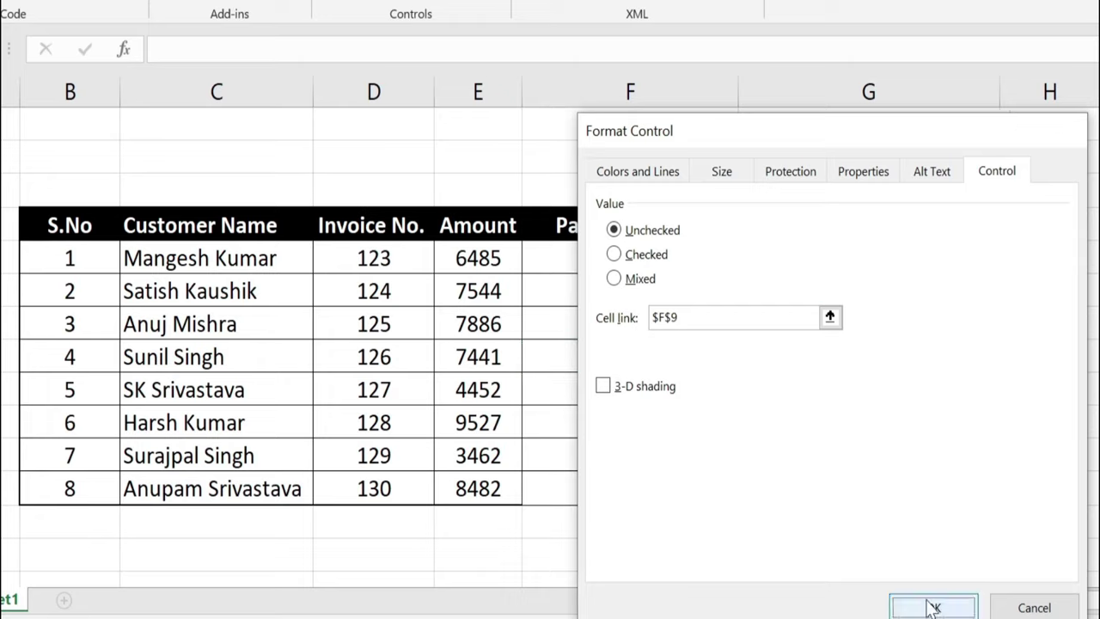
left_click(934, 608)
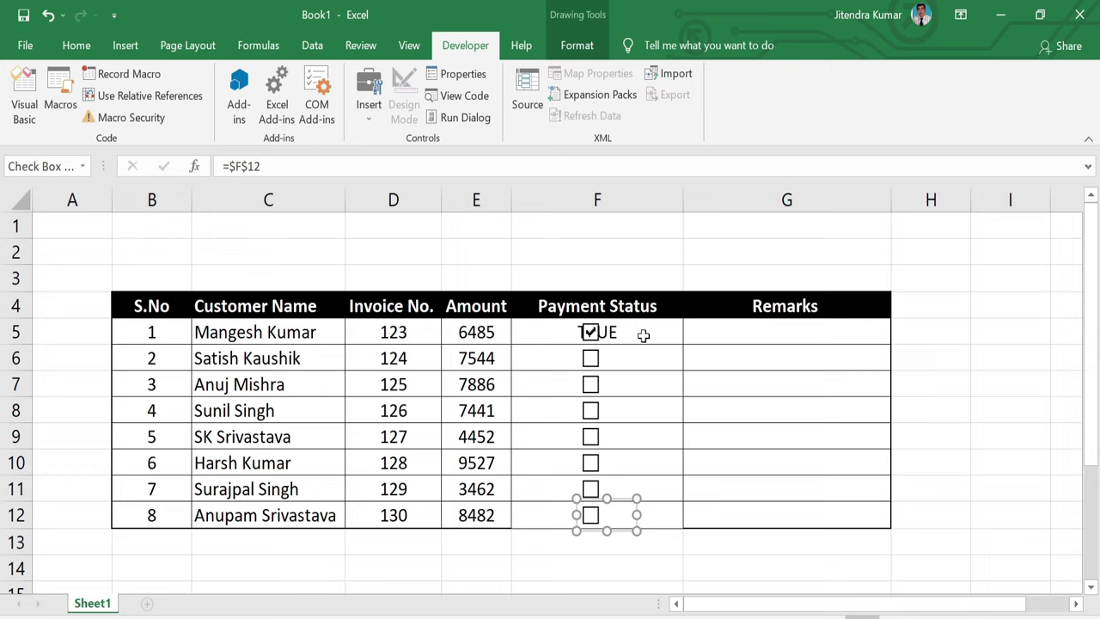
Step: Set the font colour of F5:F12 to white
left_click_drag(642, 335, 638, 519)
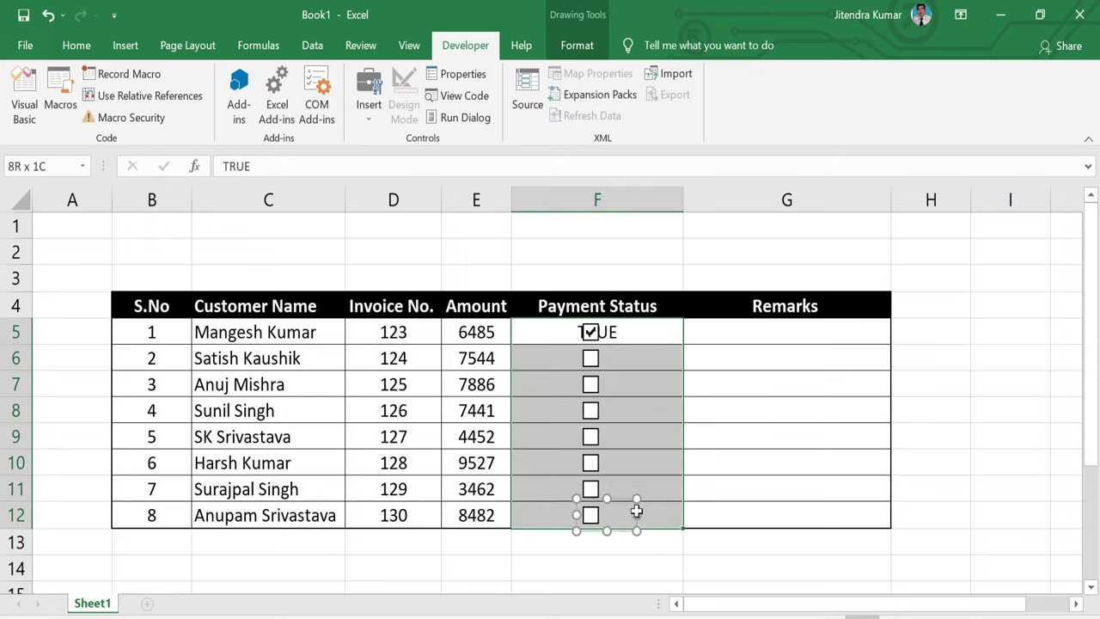
left_click(86, 48)
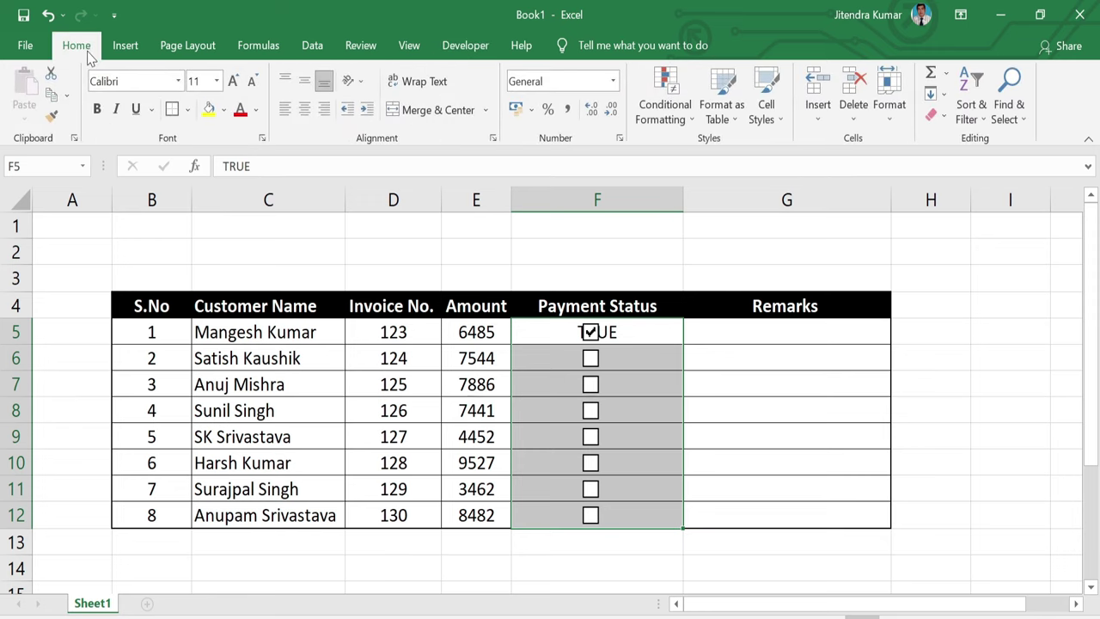
left_click(257, 112)
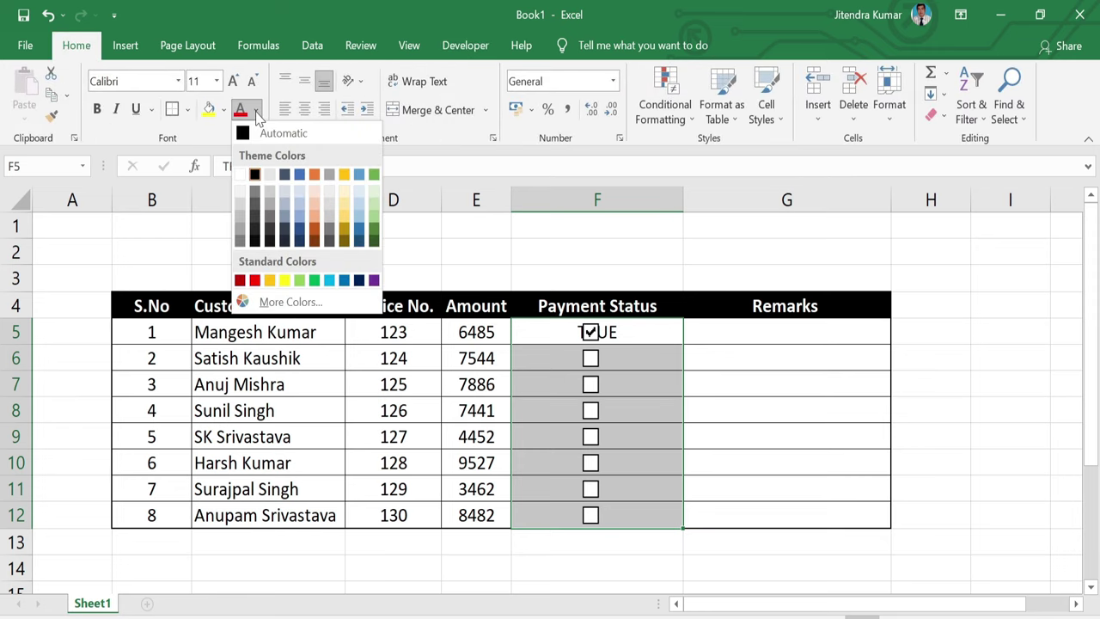
left_click(240, 174)
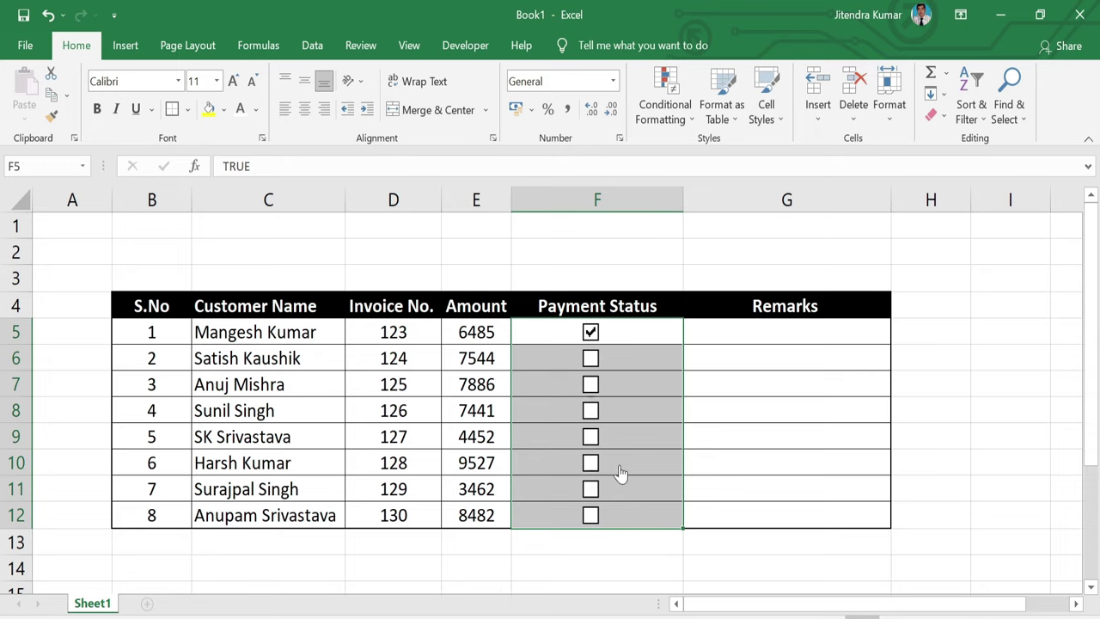
Step: Test the row 2, row 8 and row 1 checkboxes, briefly restoring automatic font colour
left_click(591, 359)
left_click(591, 359)
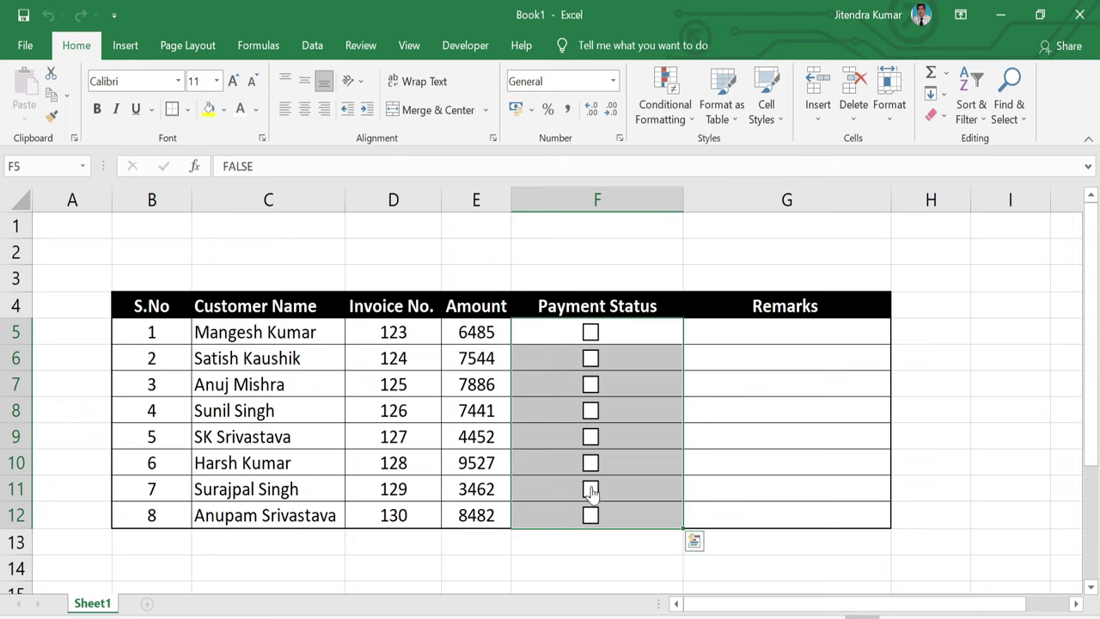
left_click(591, 516)
left_click(591, 515)
left_click(256, 110)
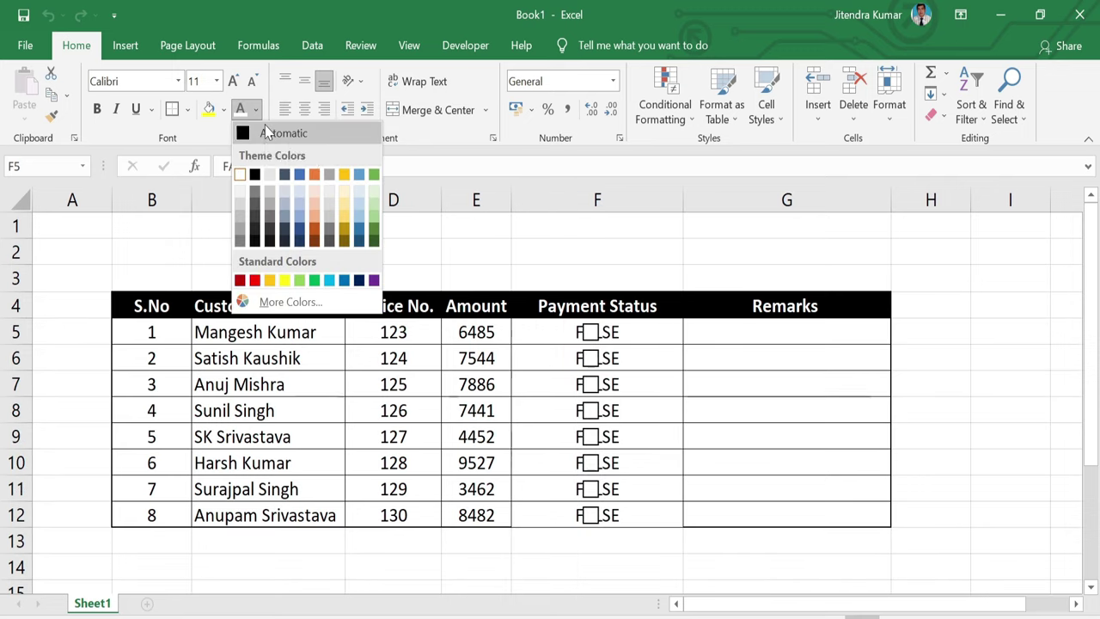
left_click(264, 129)
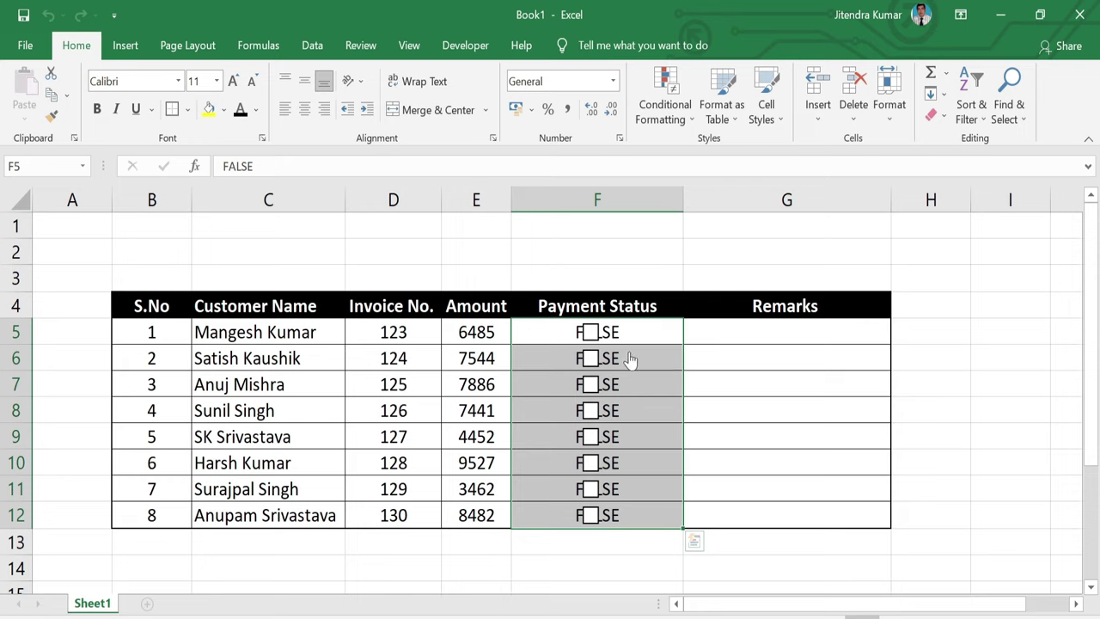
left_click(593, 333)
left_click(593, 333)
Step: Reapply white font to hide the TRUE/FALSE values, then select G5
left_click(255, 110)
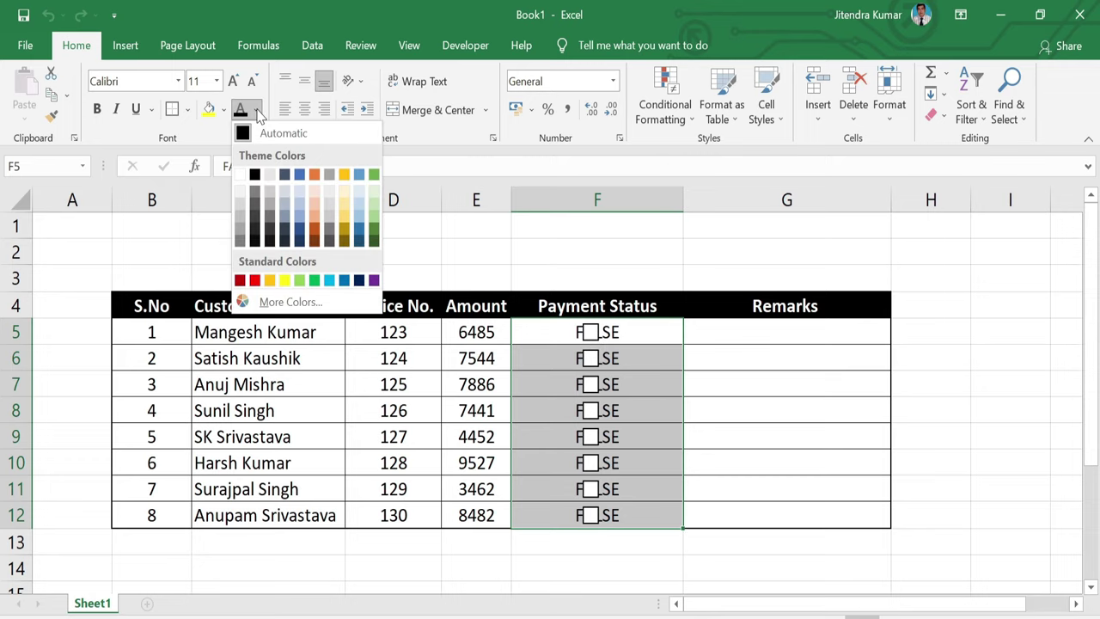
left_click(240, 174)
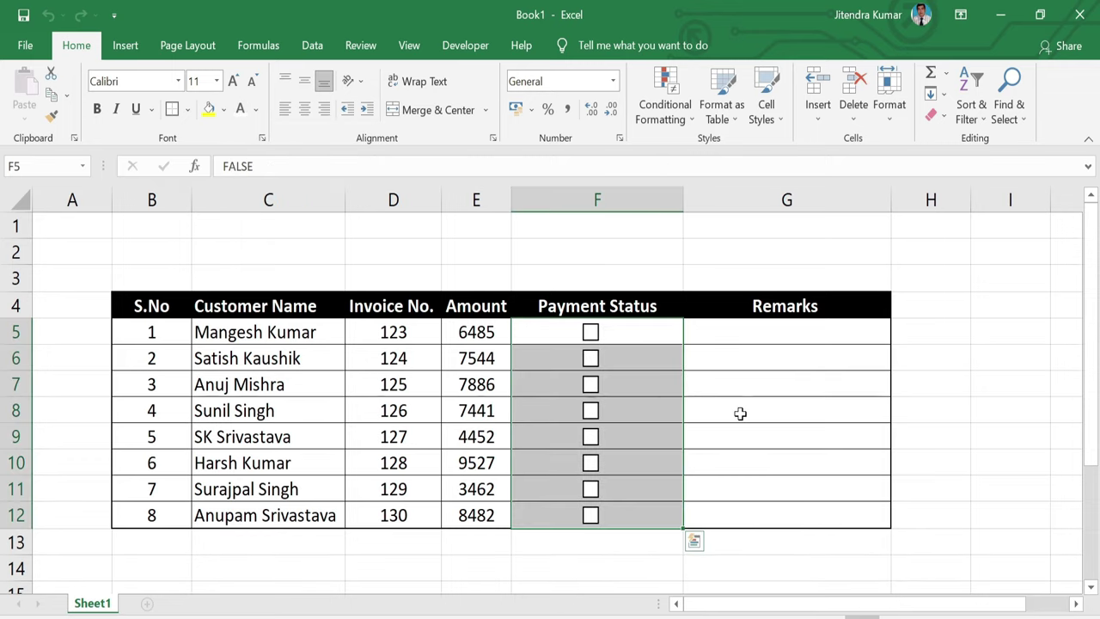
left_click(803, 329)
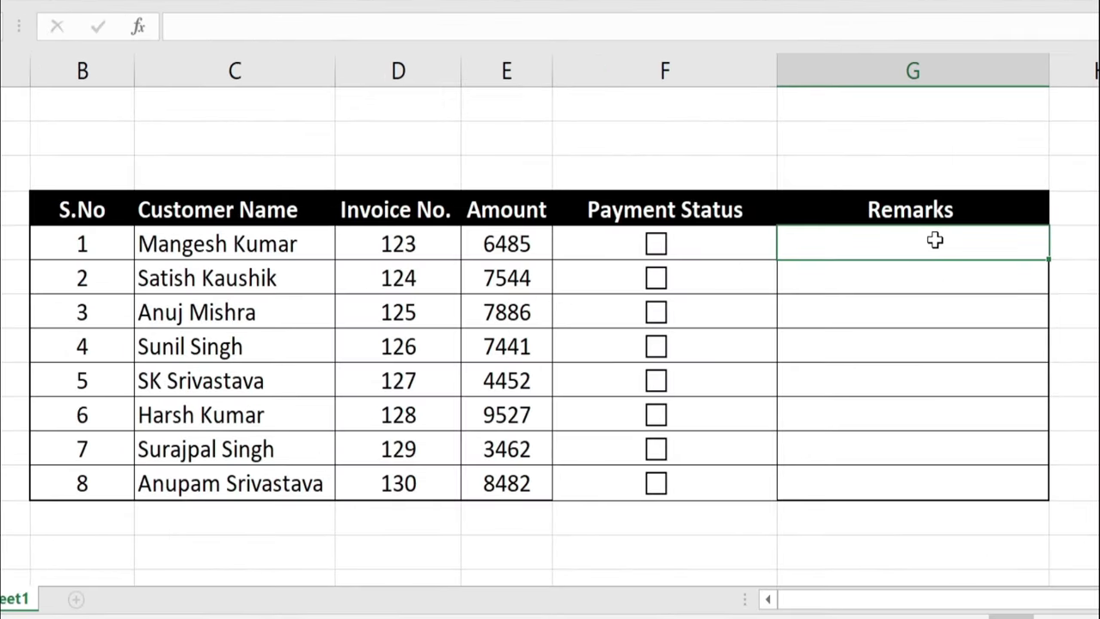
Step: Enter =IF(F5=TRUE,"Paid","Pending") in Remarks cell G5
type("=")
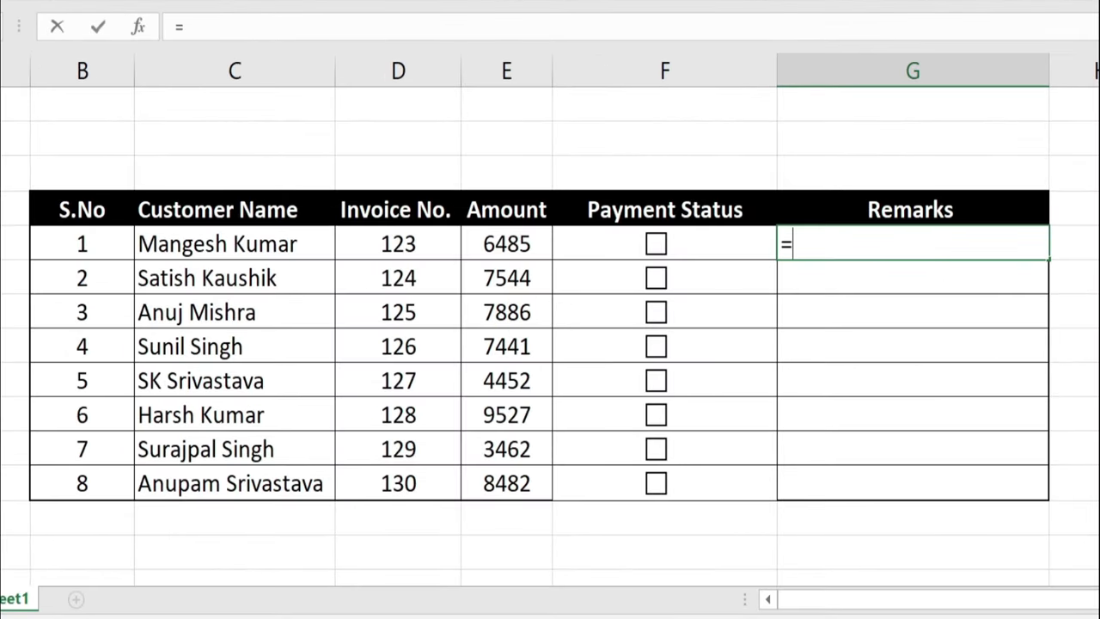
type("if")
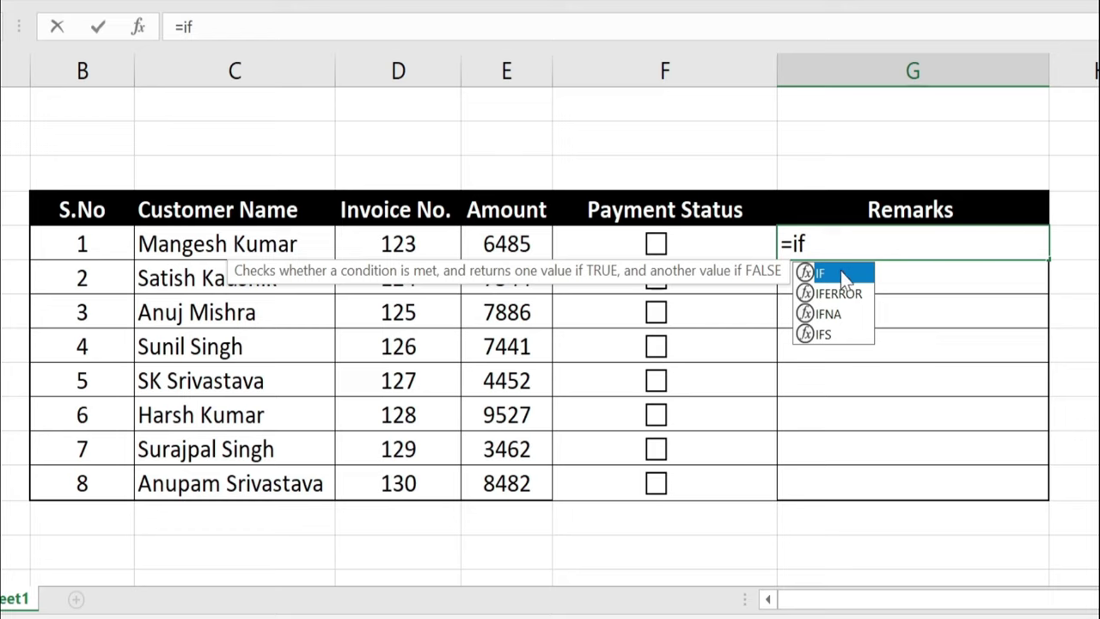
double_click(842, 275)
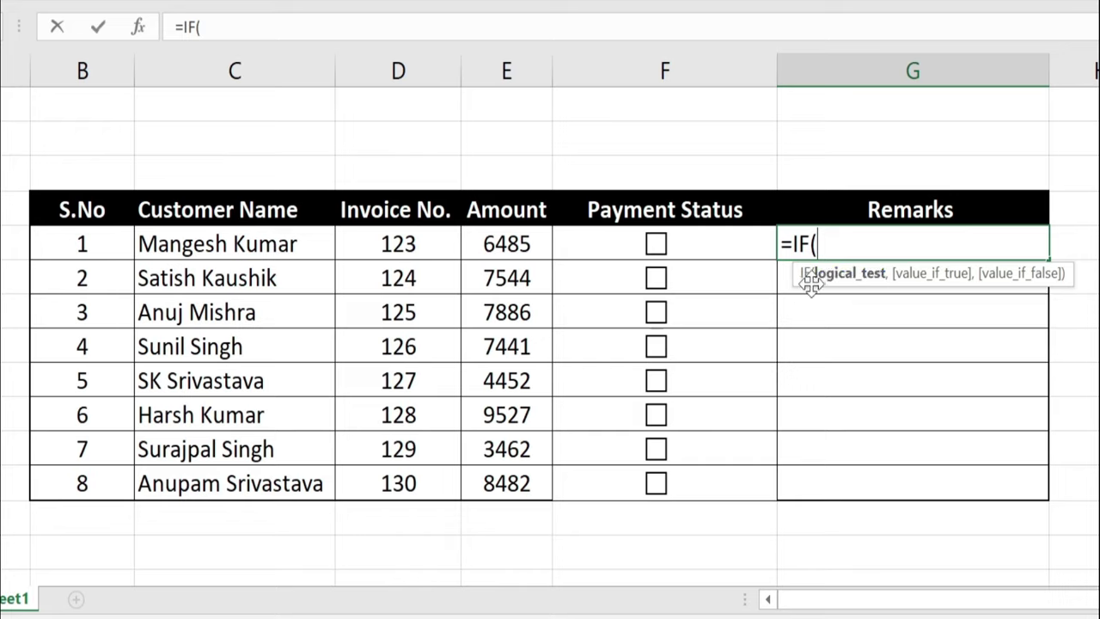
left_click(606, 245)
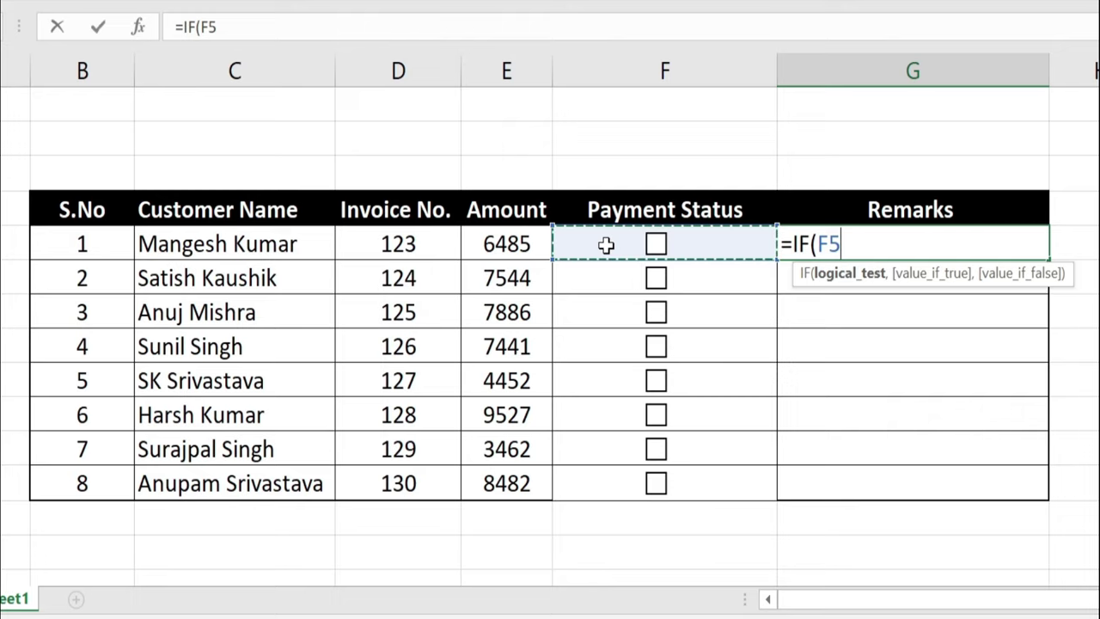
type("=")
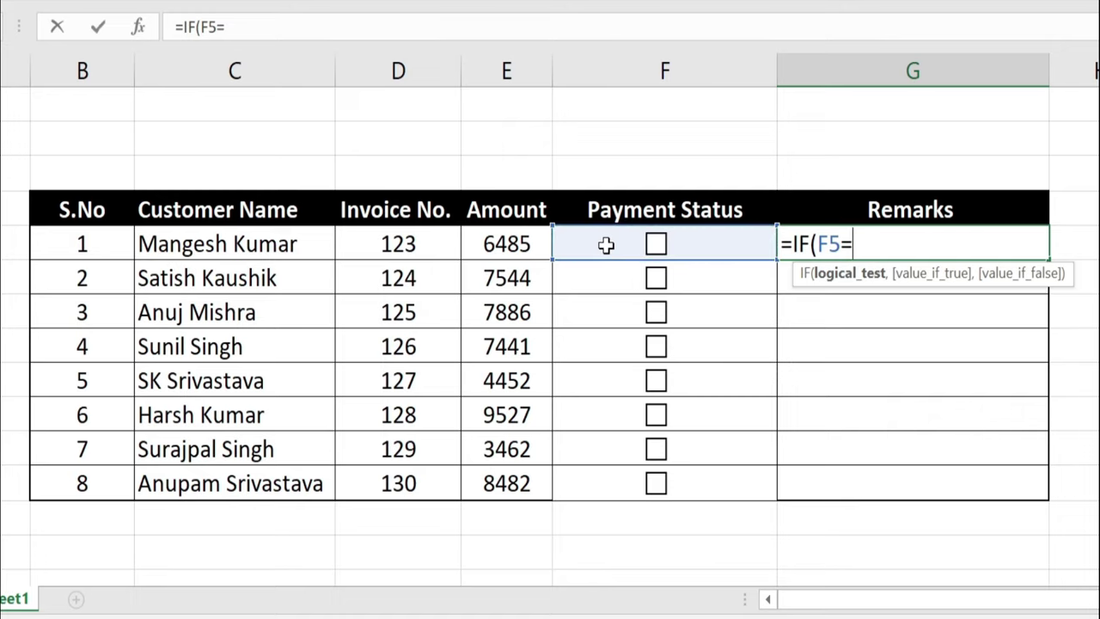
type("True")
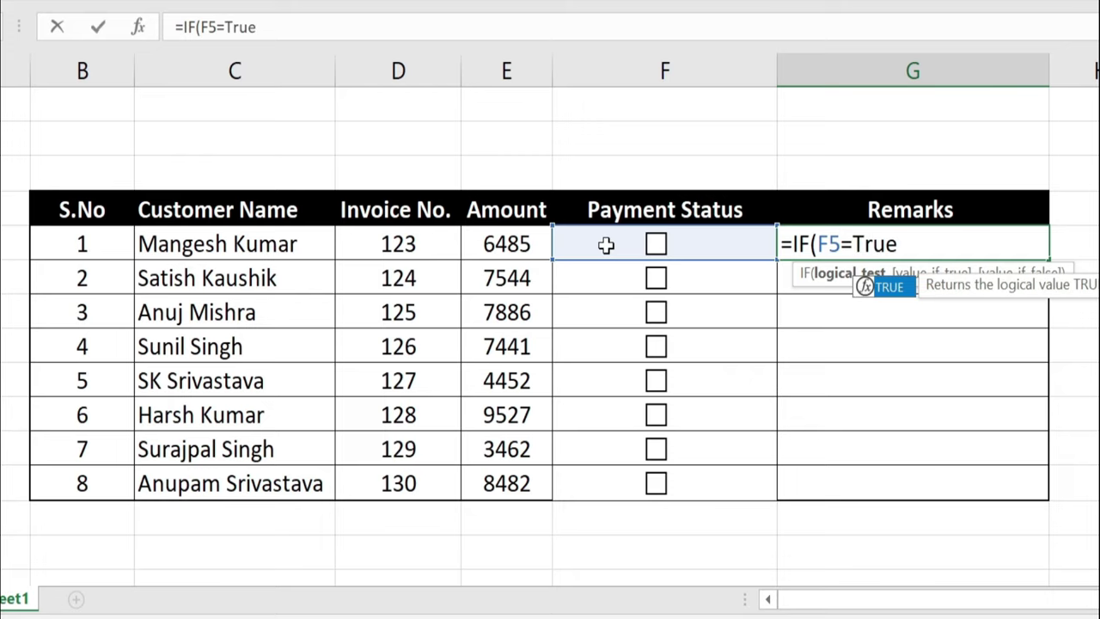
type(",")
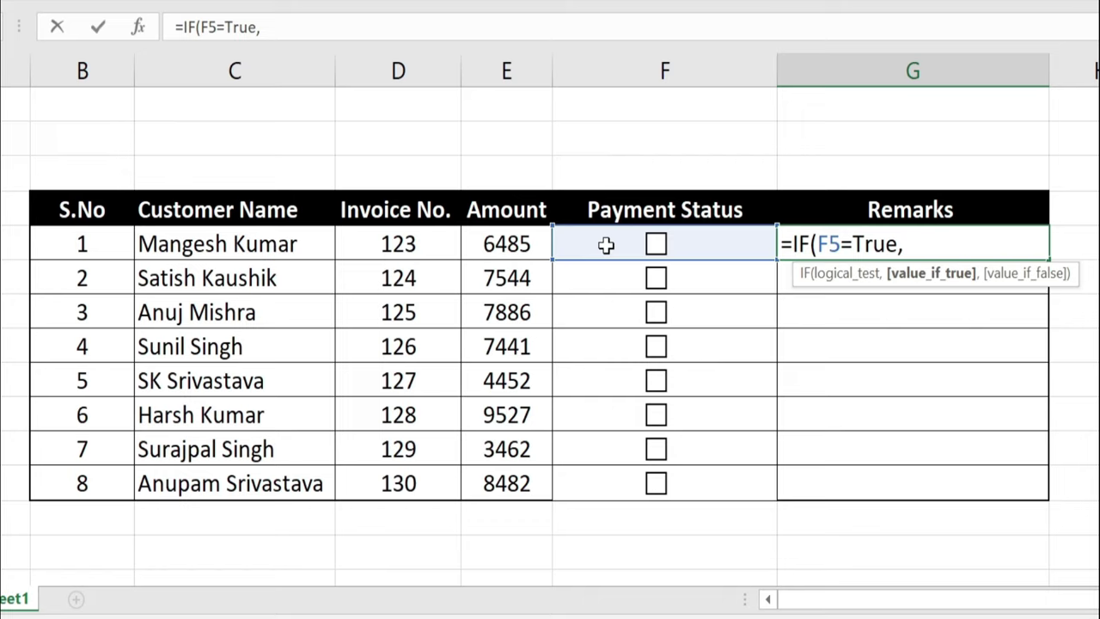
type("\"")
type("Paid")
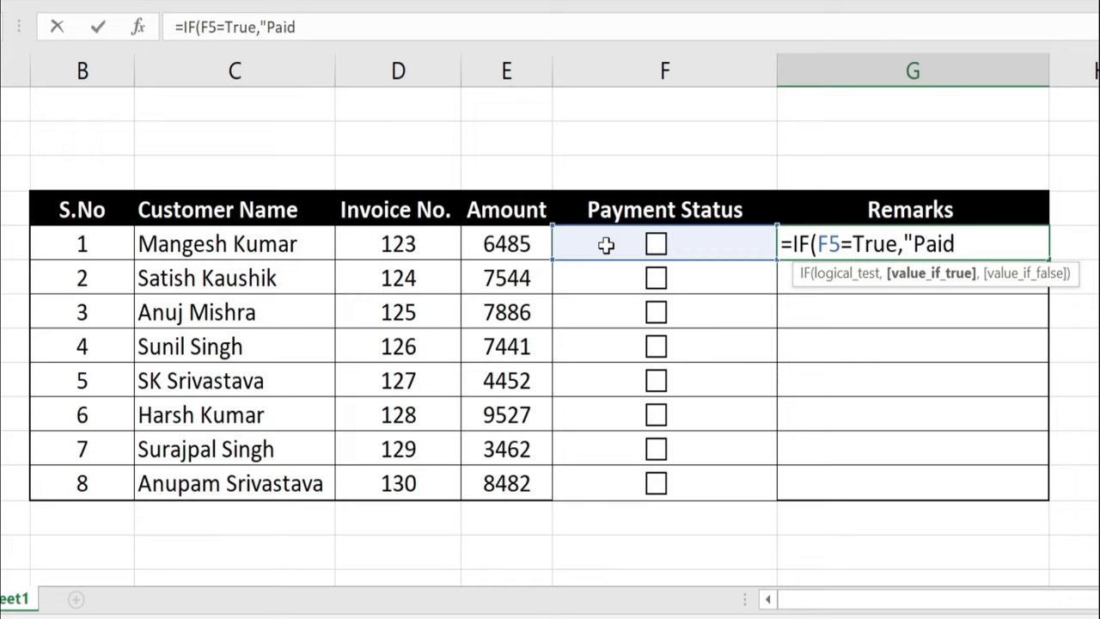
type("\"")
type(",")
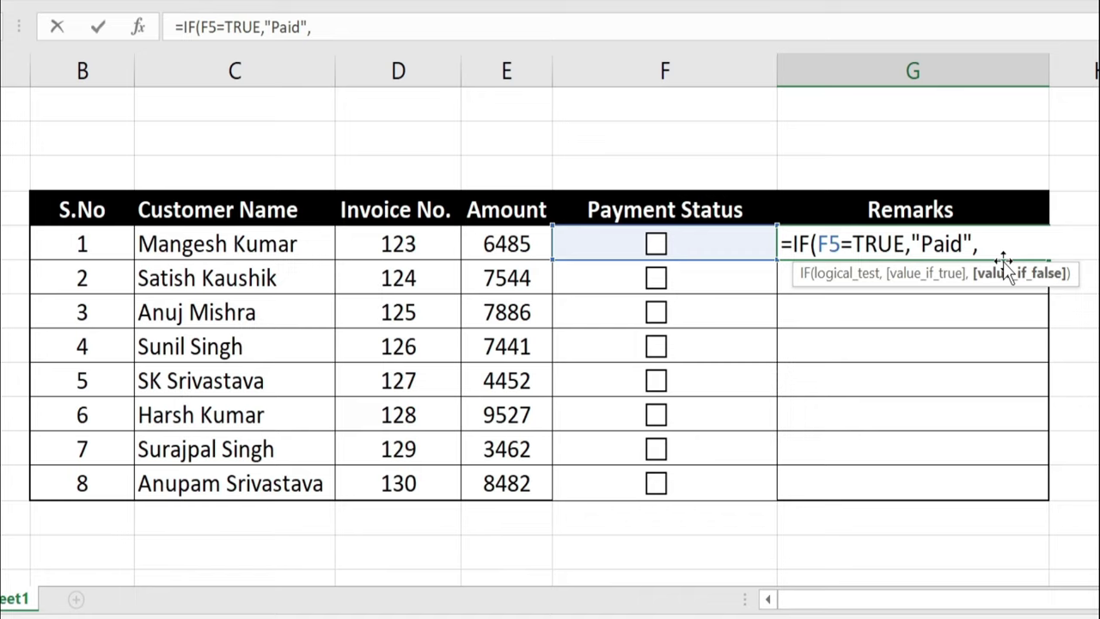
type("\"Pending")
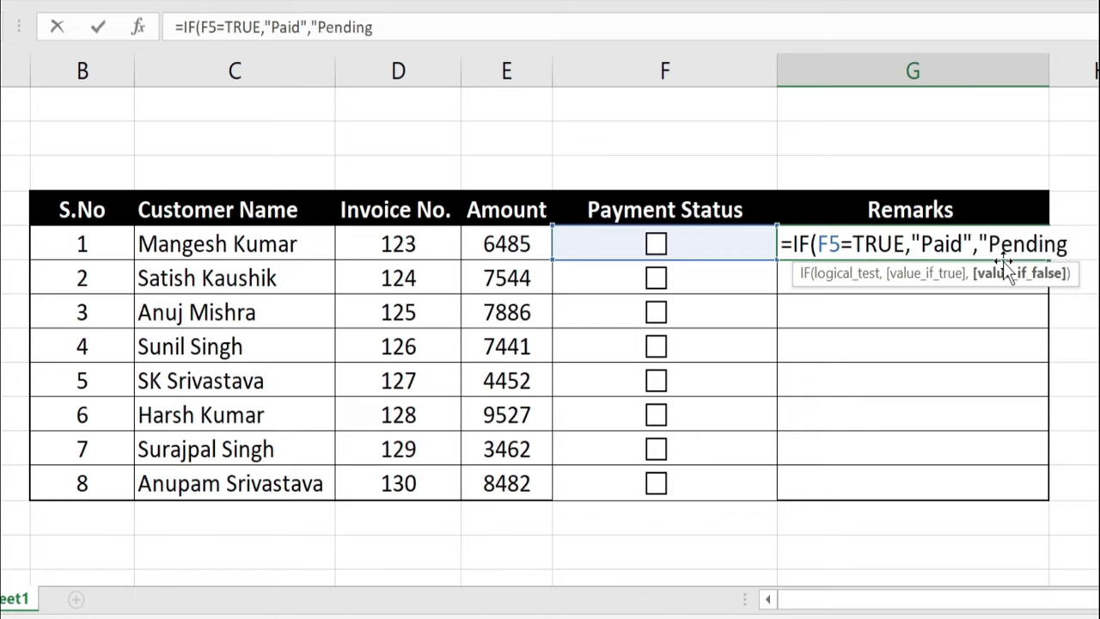
type("\"")
type(")")
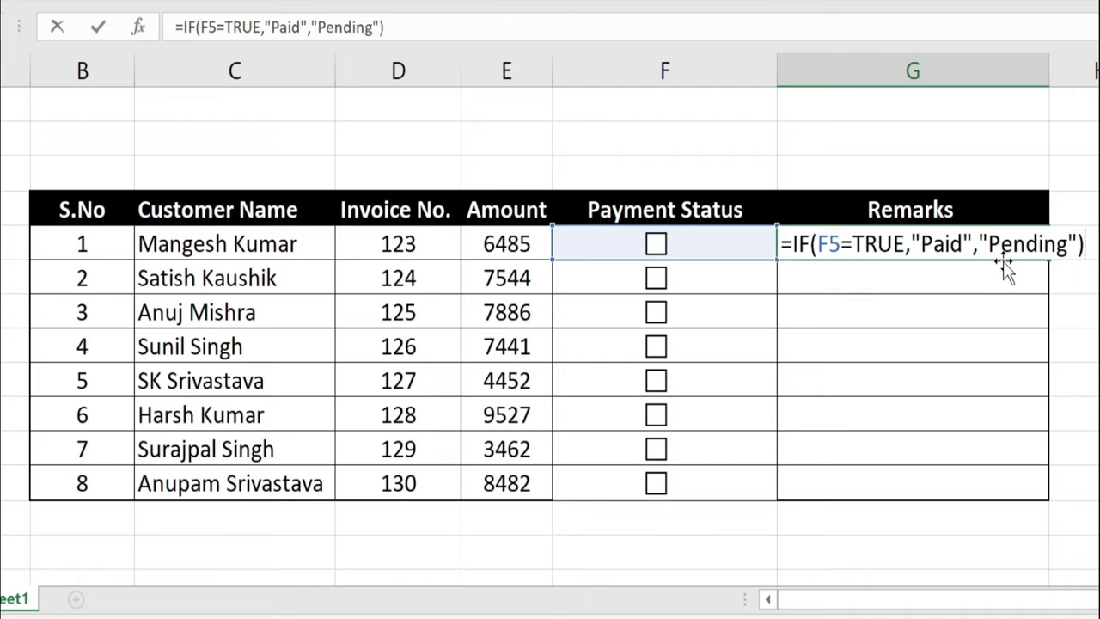
key("Return")
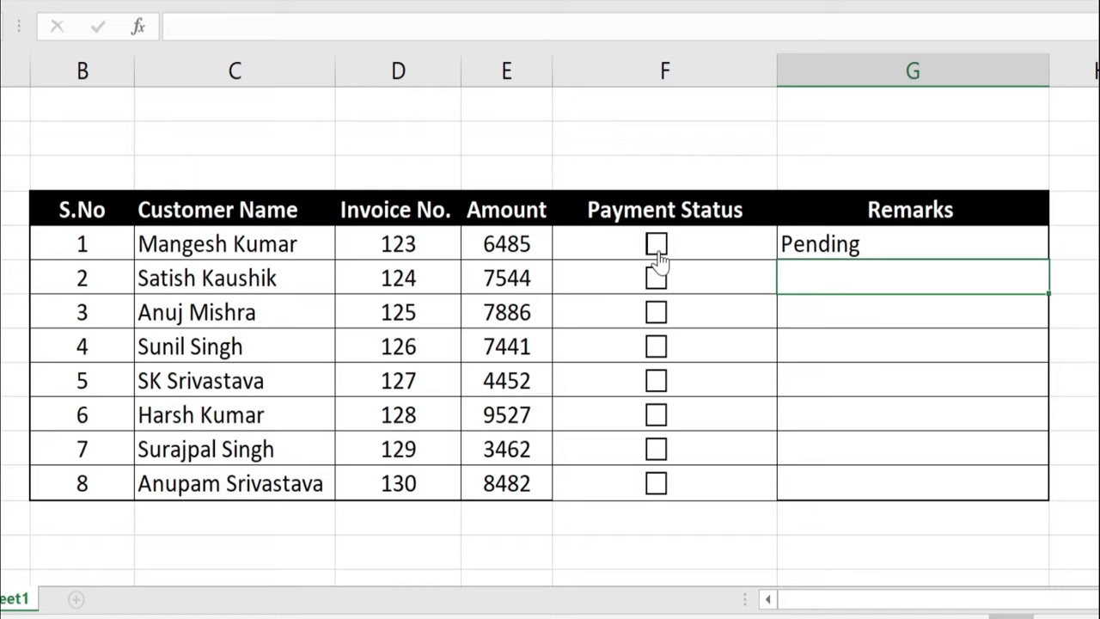
Step: Tick row 1, fill the G5 formula down to G12, and centre the Remarks text
left_click(658, 251)
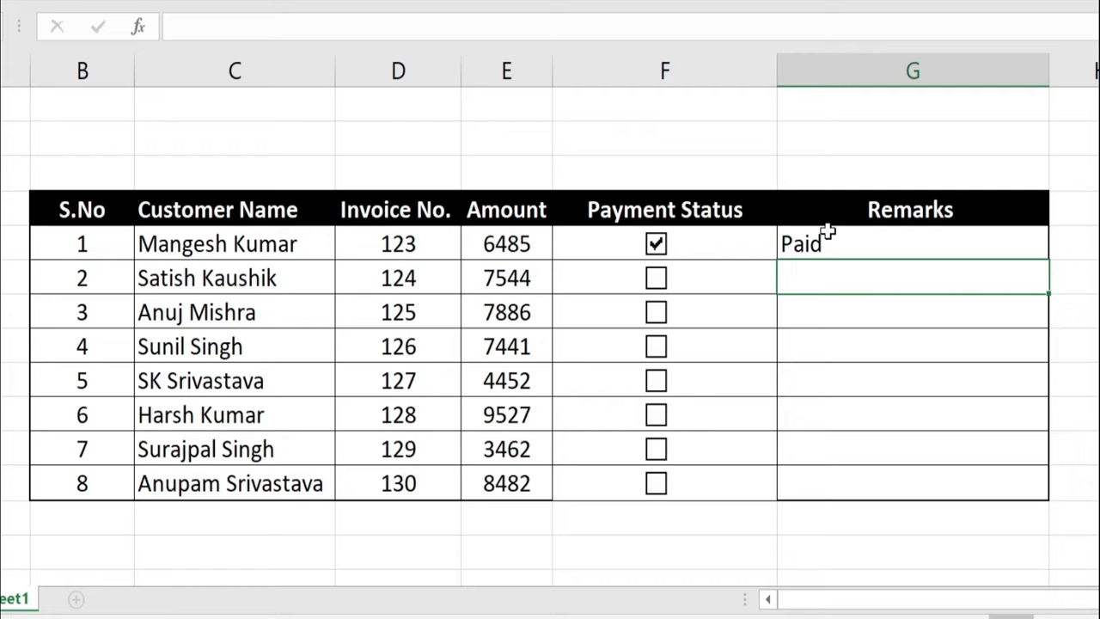
left_click(994, 253)
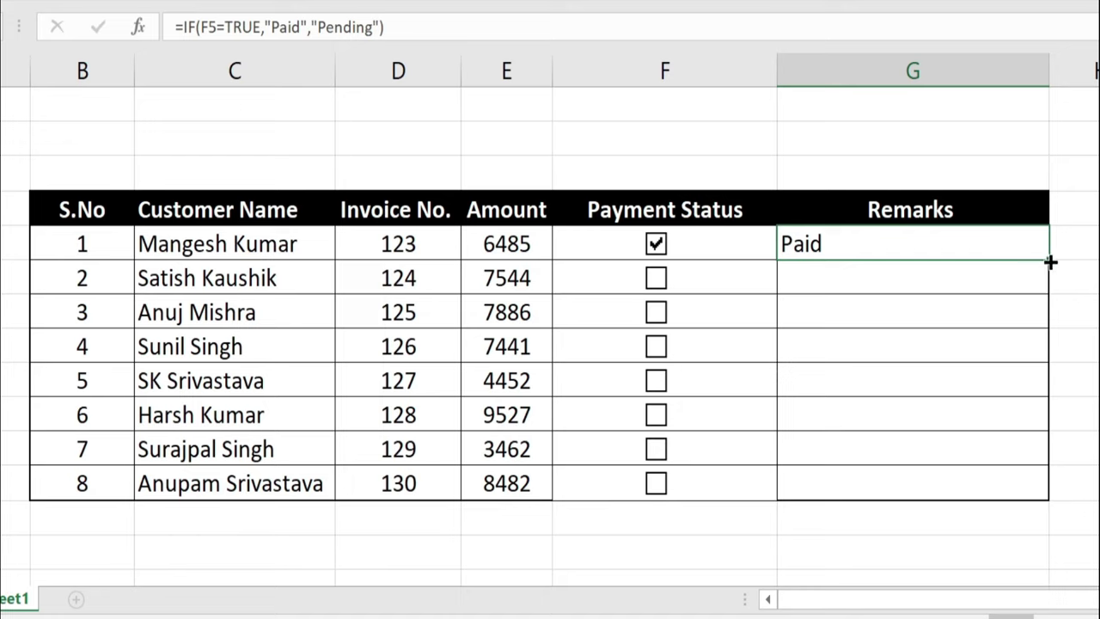
left_click_drag(1050, 261, 1042, 490)
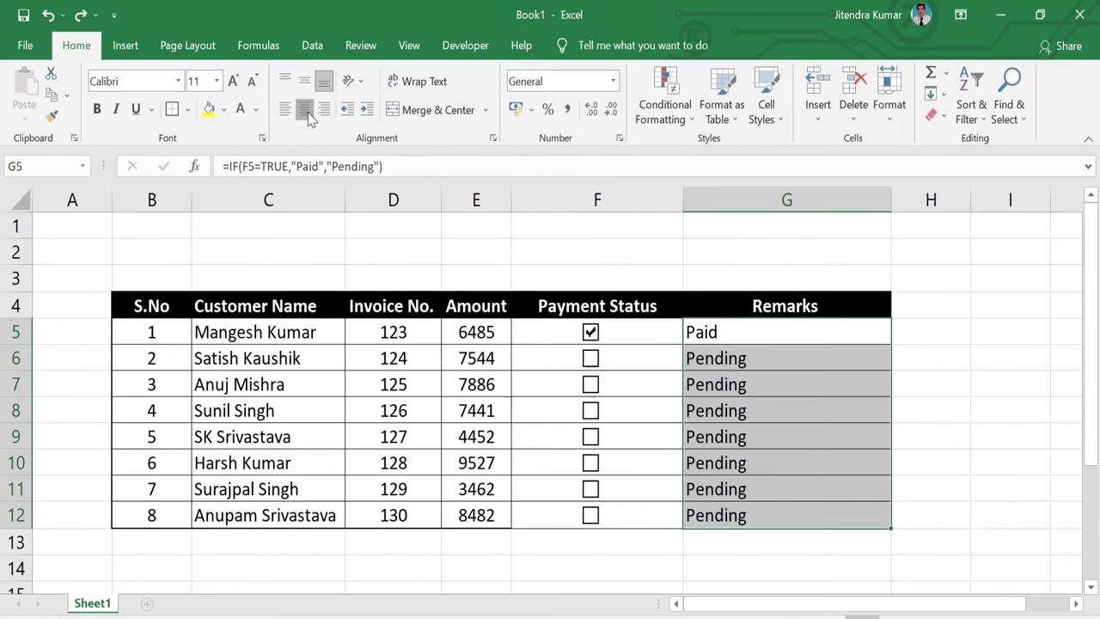
left_click(305, 110)
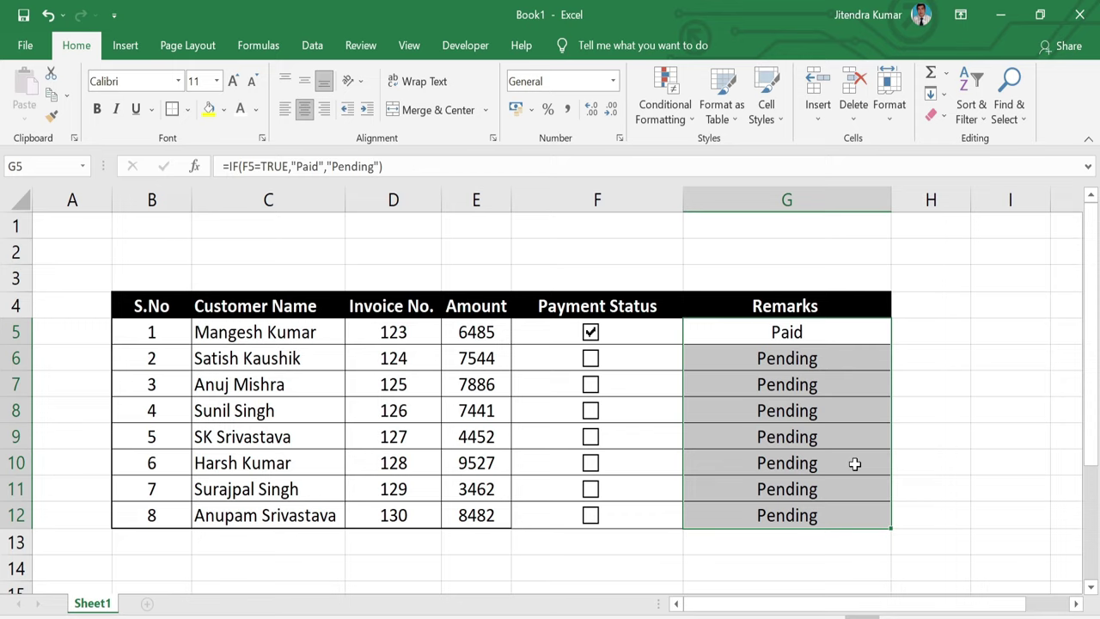
Step: Tick the row 4 and invoice 128 checkboxes, then select G5:G12
left_click(591, 413)
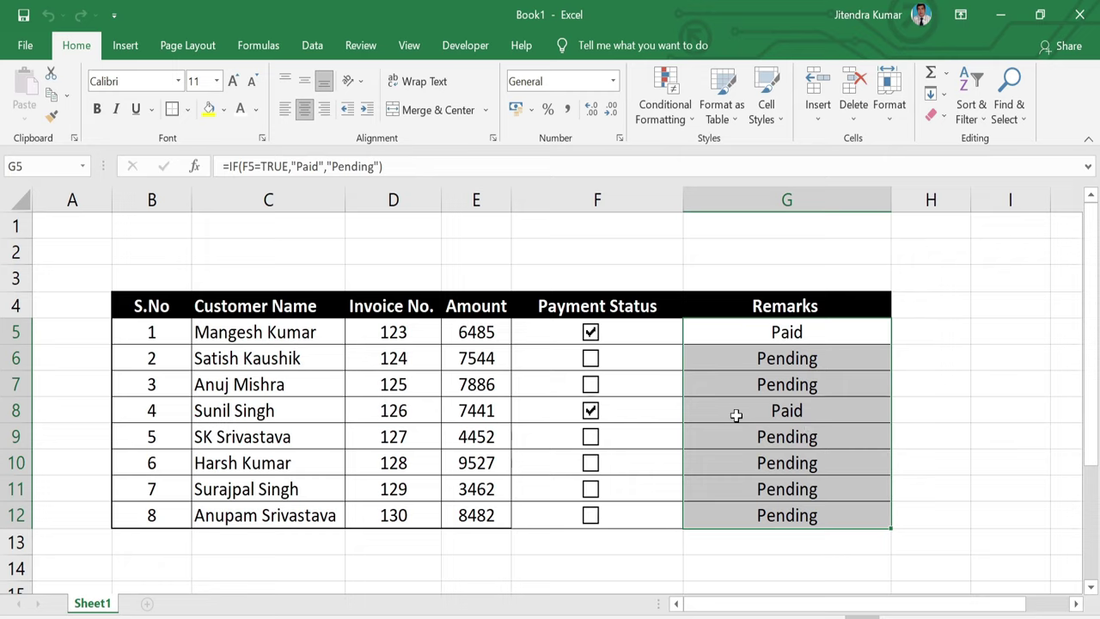
left_click(930, 462)
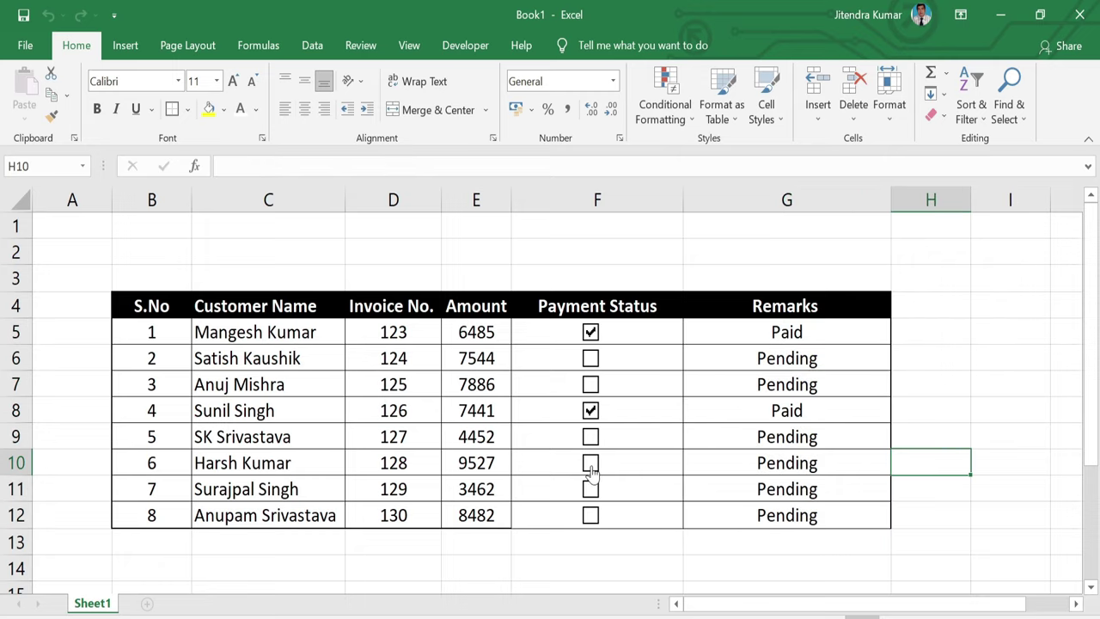
left_click(591, 464)
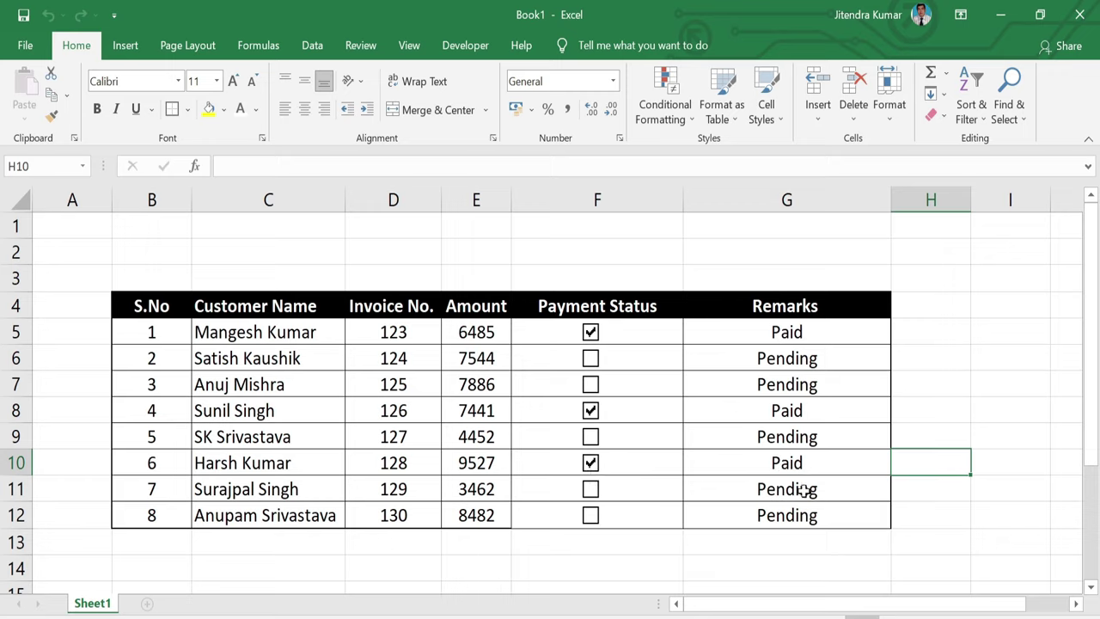
left_click_drag(731, 321, 767, 507)
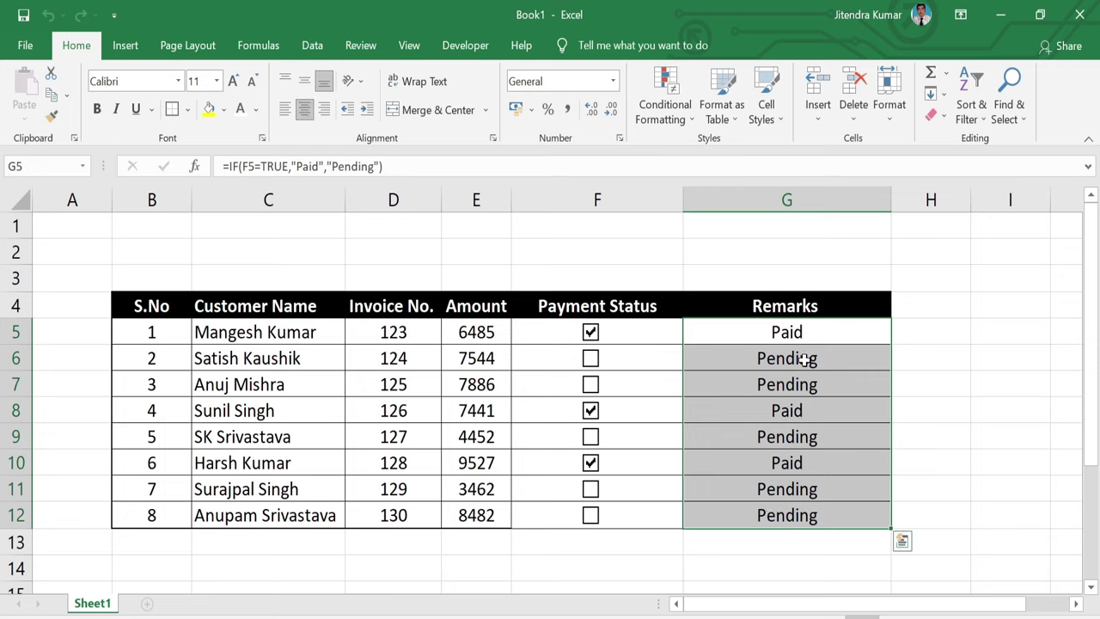
Step: Start a Text That Contains 'Paid' highlight rule with a custom format
left_click(676, 110)
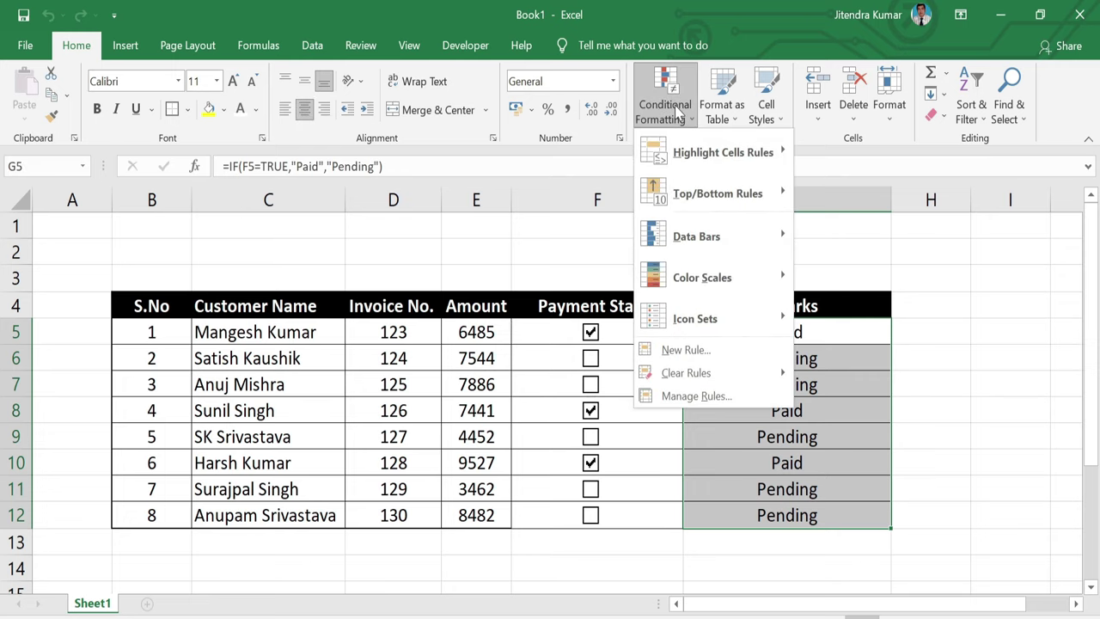
mouse_move(692, 148)
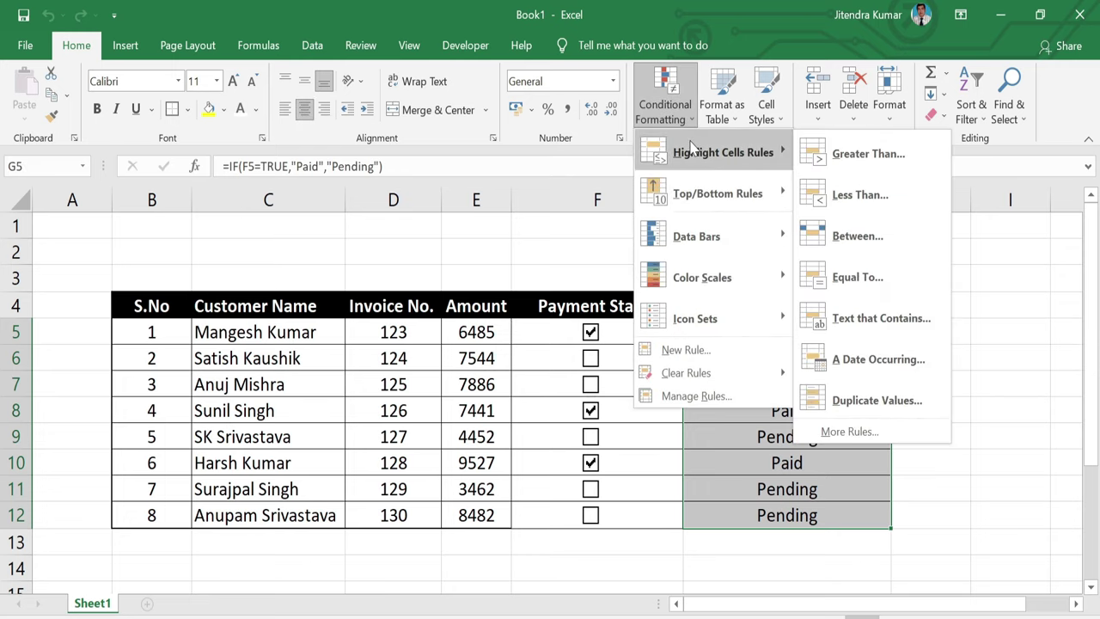
left_click(892, 322)
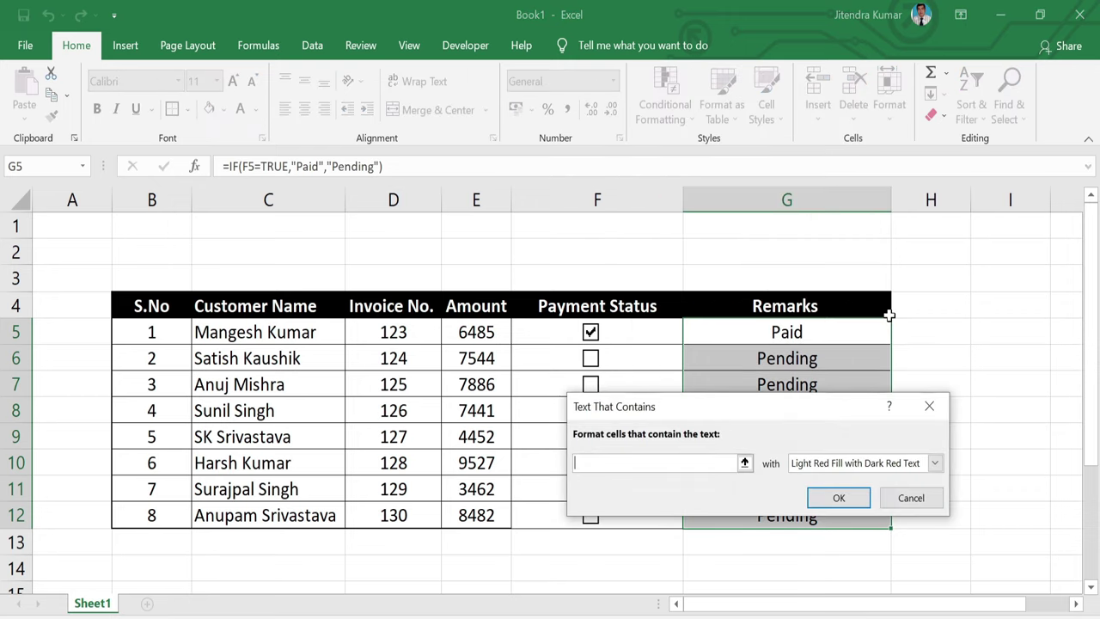
left_click_drag(786, 405, 440, 392)
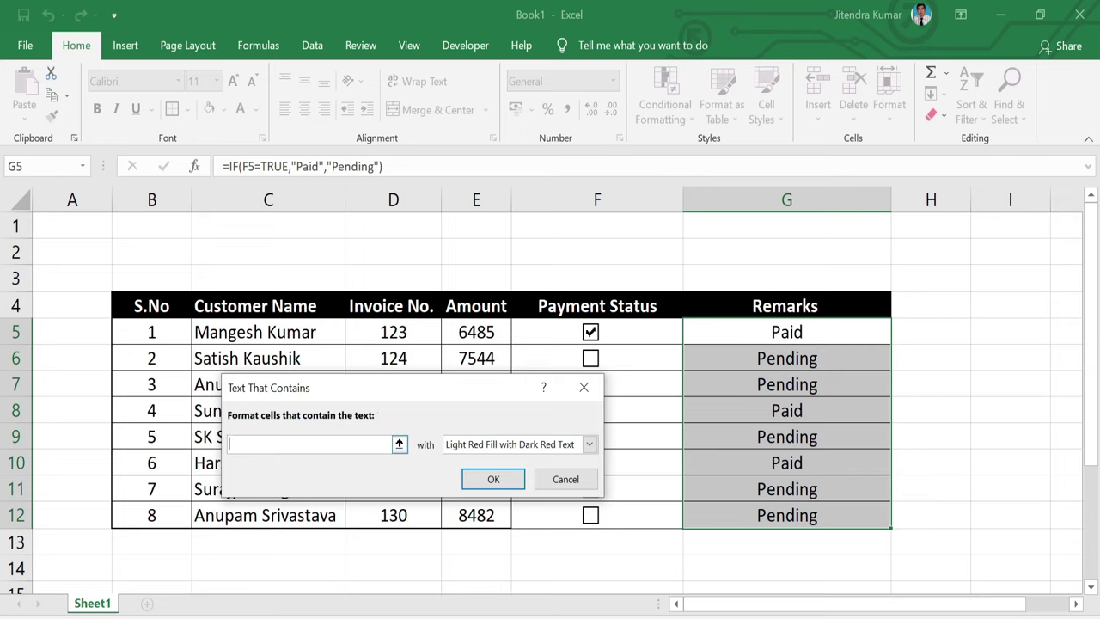
type("Paid")
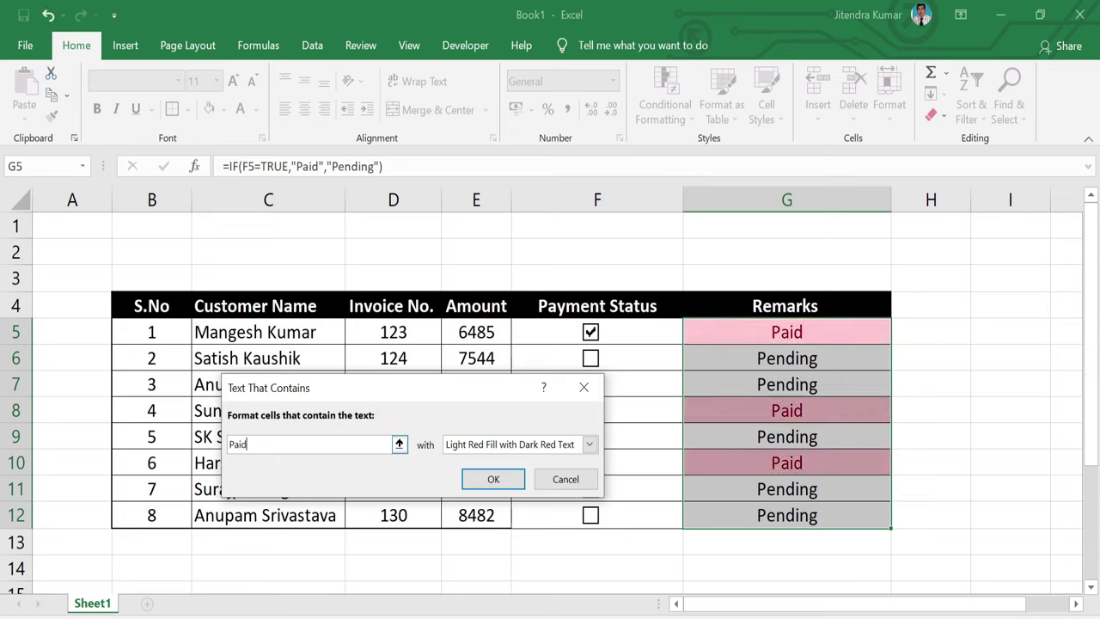
left_click(590, 445)
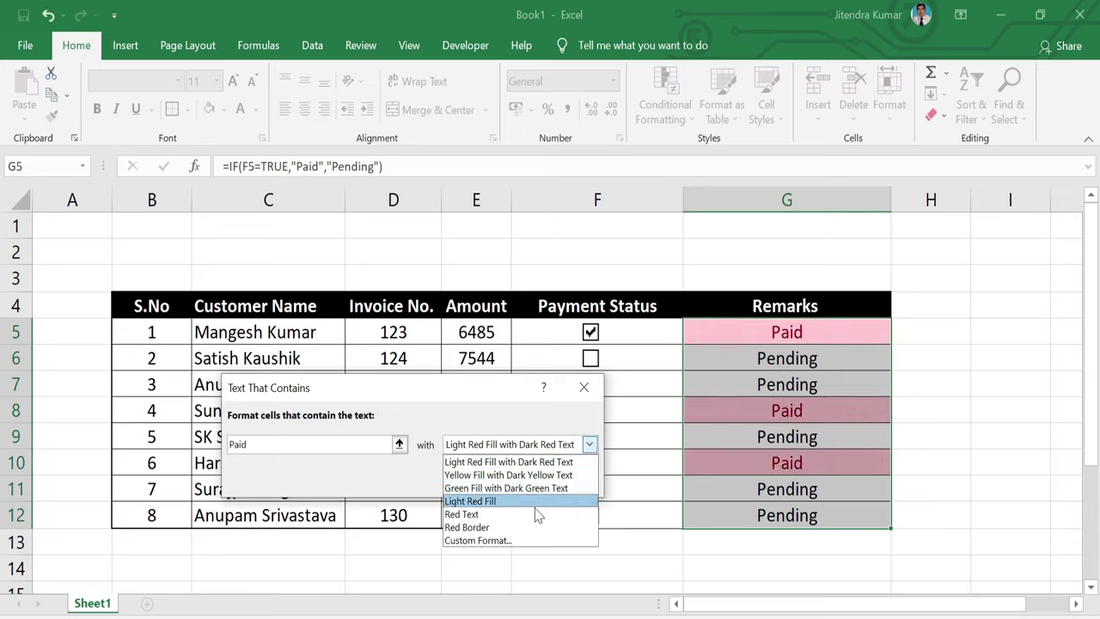
left_click(514, 540)
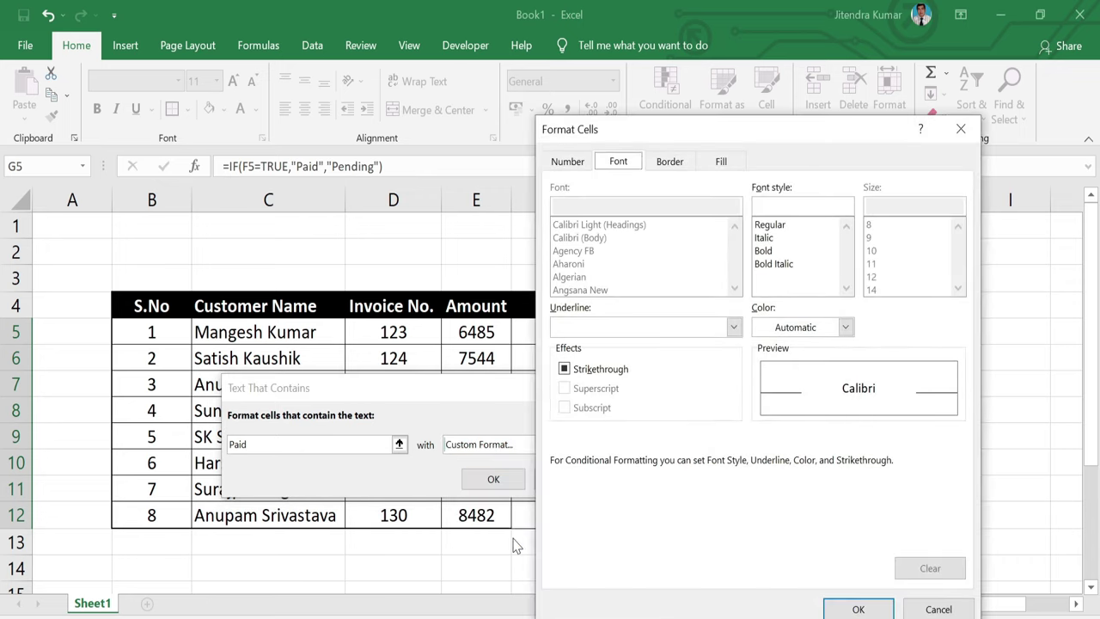
Step: Give the Paid format a green fill and bold white font, and apply the rule
left_click(725, 162)
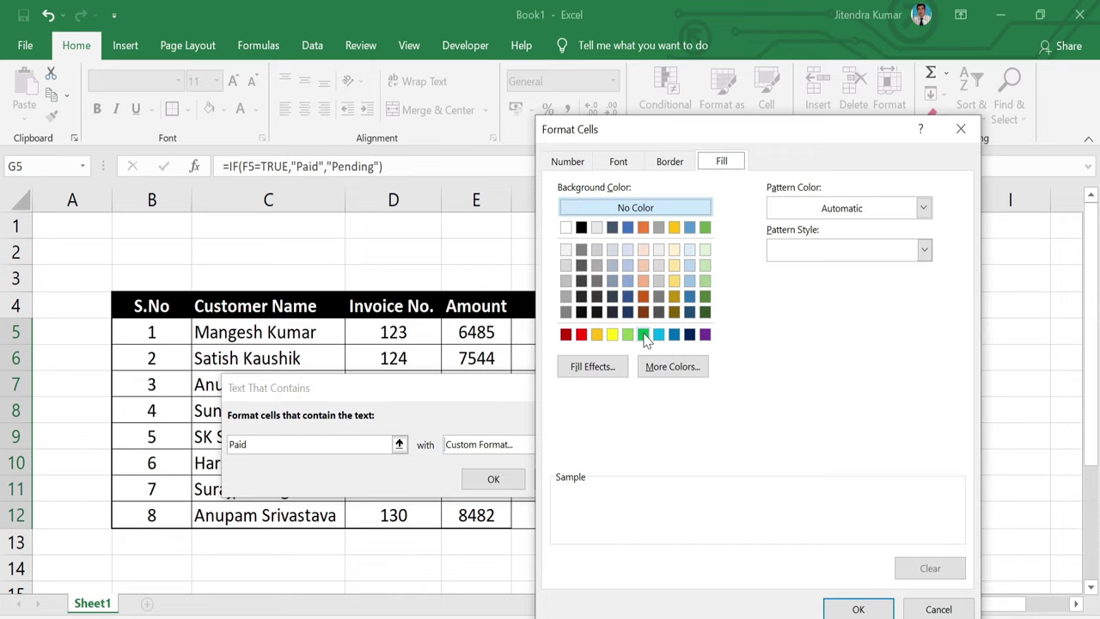
left_click(644, 334)
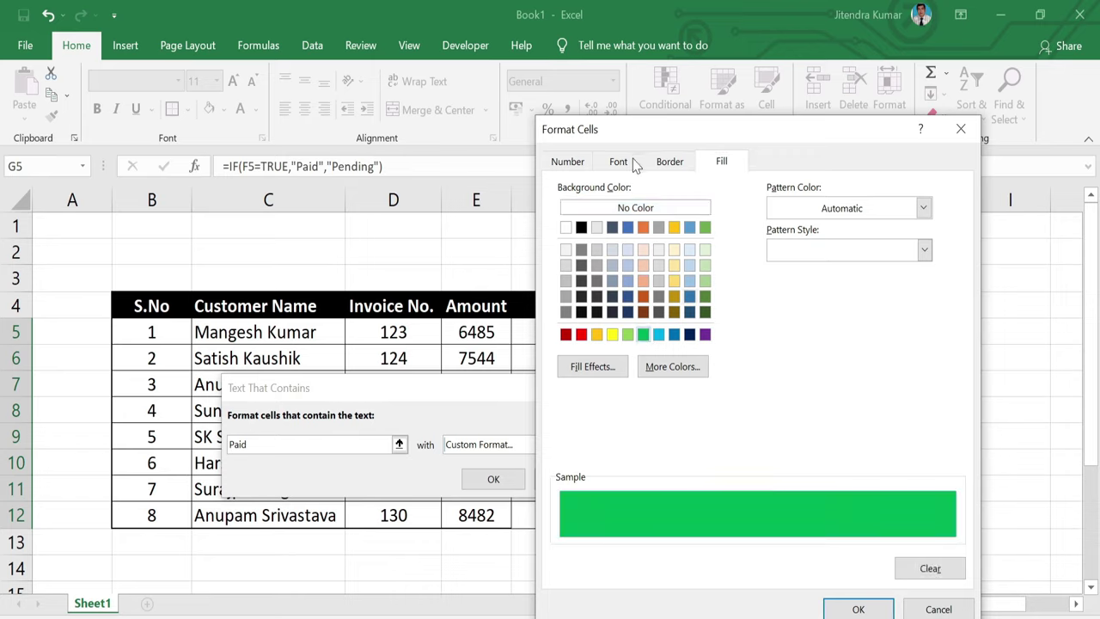
left_click(622, 162)
left_click(845, 327)
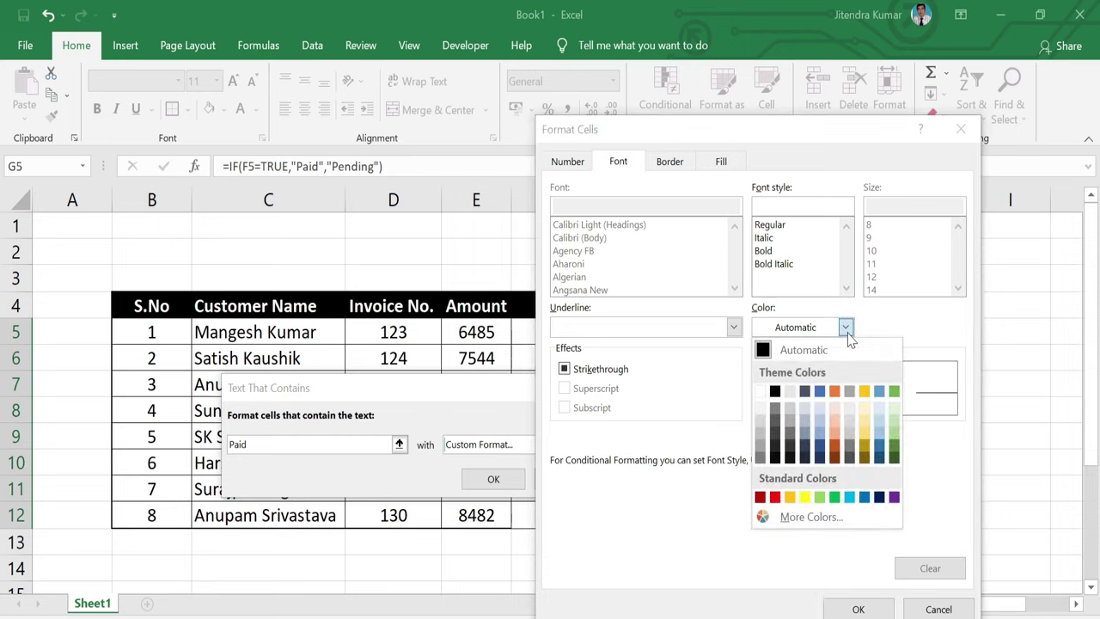
left_click(759, 392)
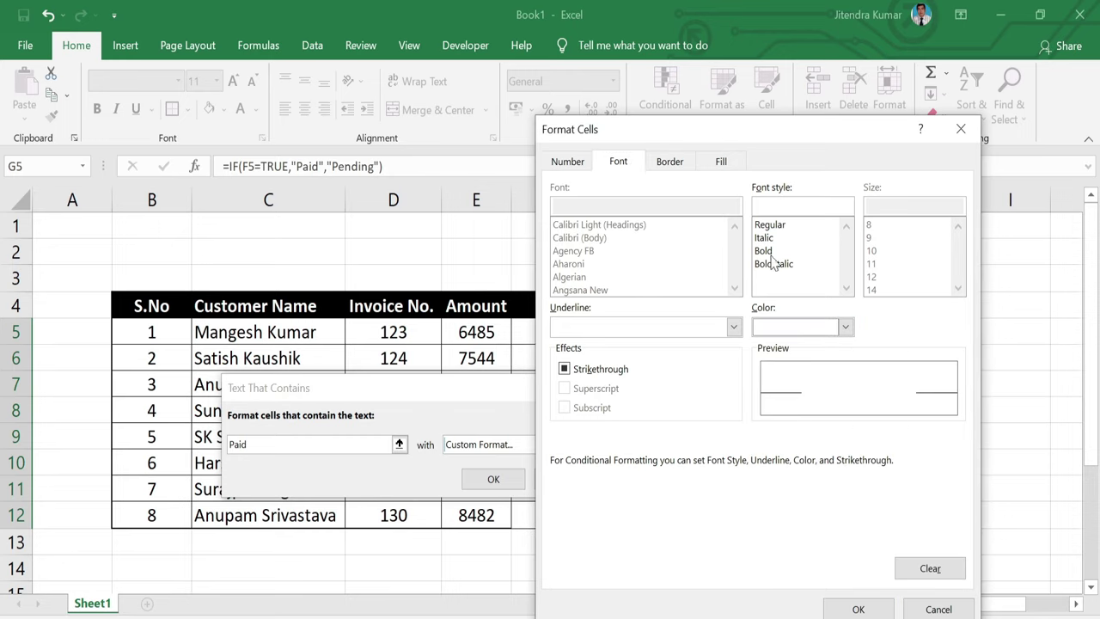
left_click(768, 253)
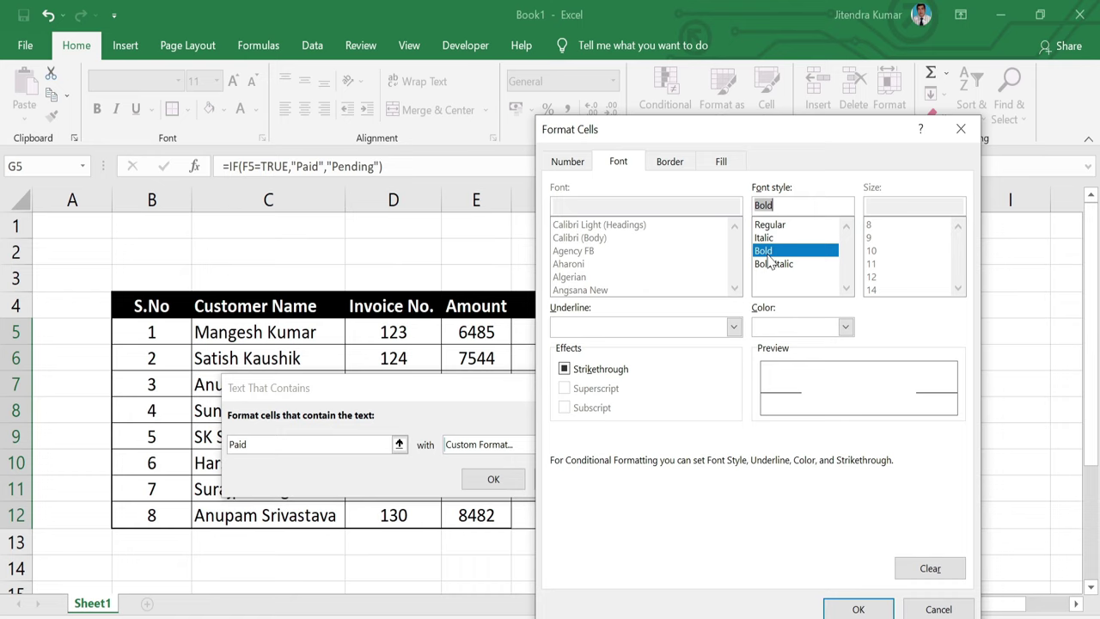
left_click(855, 609)
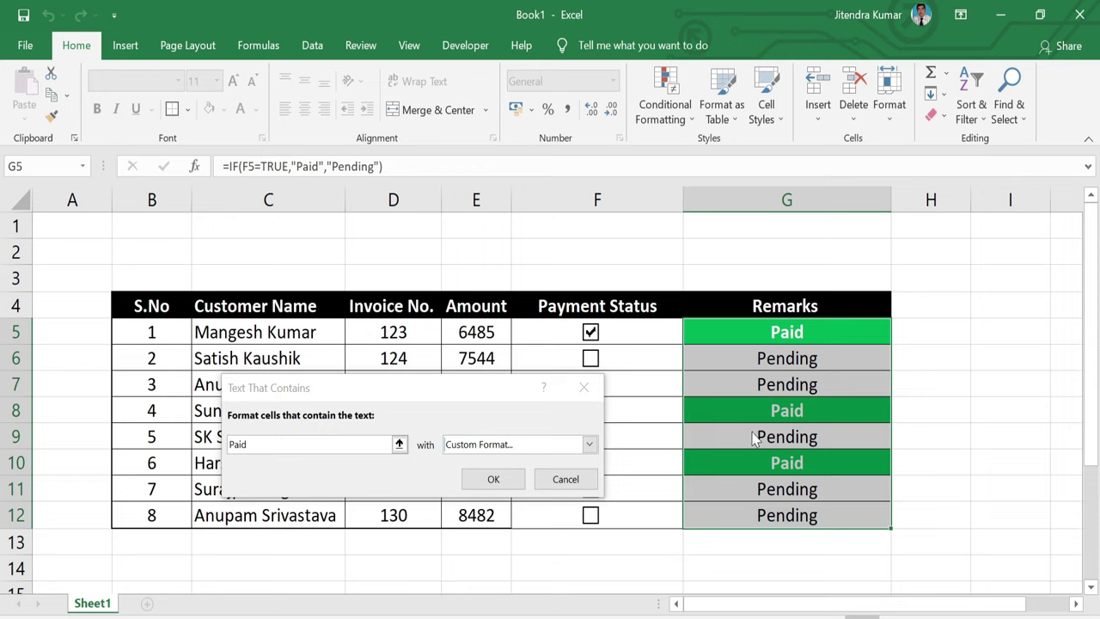
left_click(483, 483)
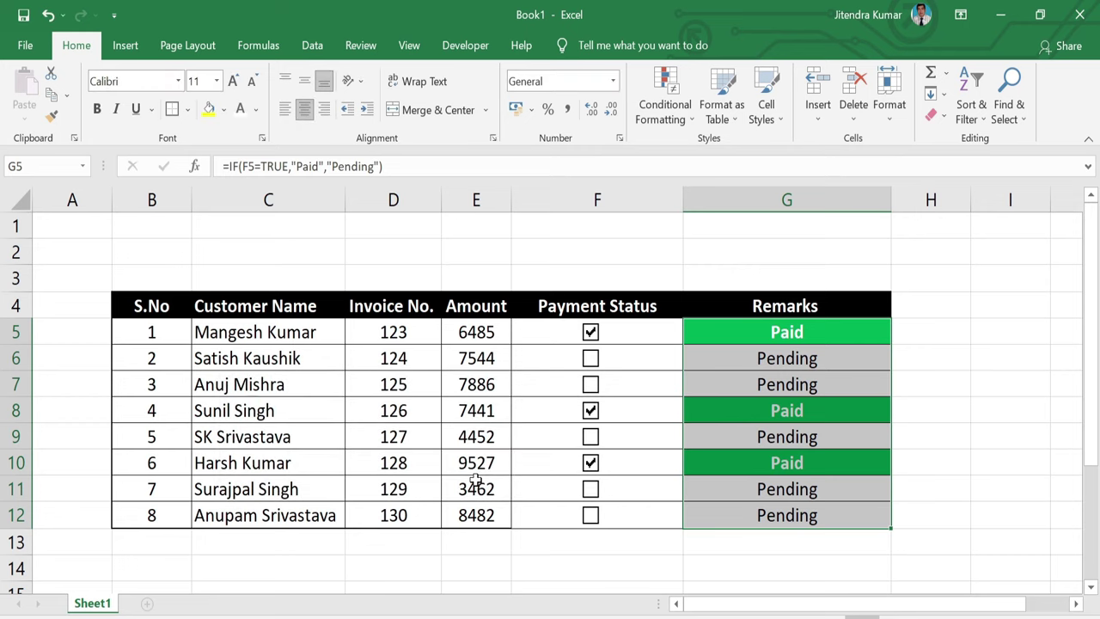
Step: Add a Text That Contains 'Pending' rule using Light Red Fill with Dark Red Text
left_click(667, 118)
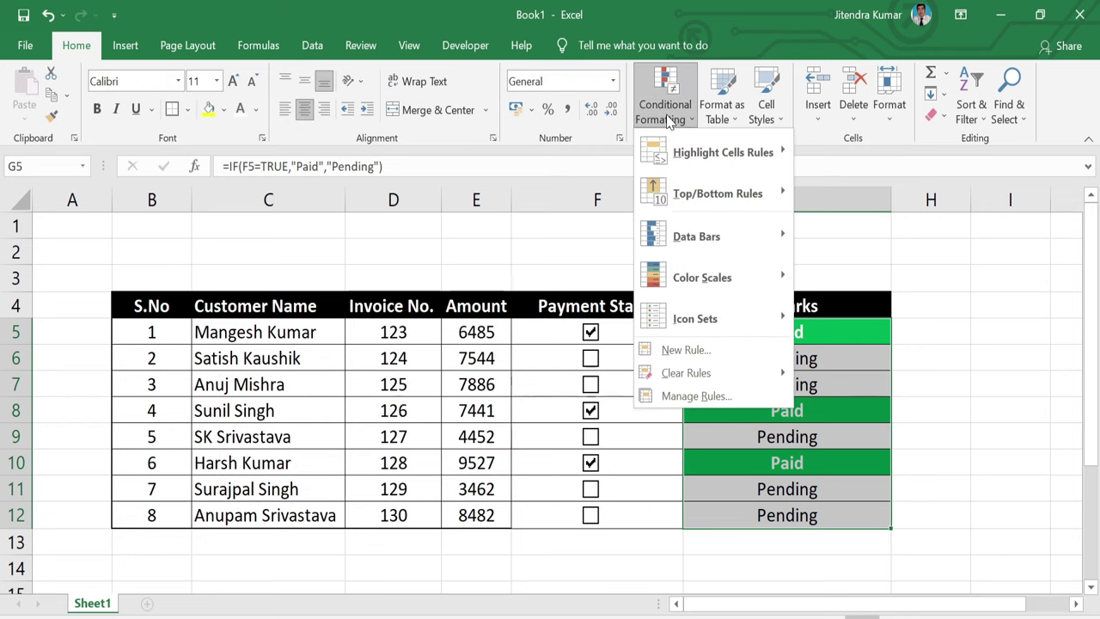
mouse_move(694, 148)
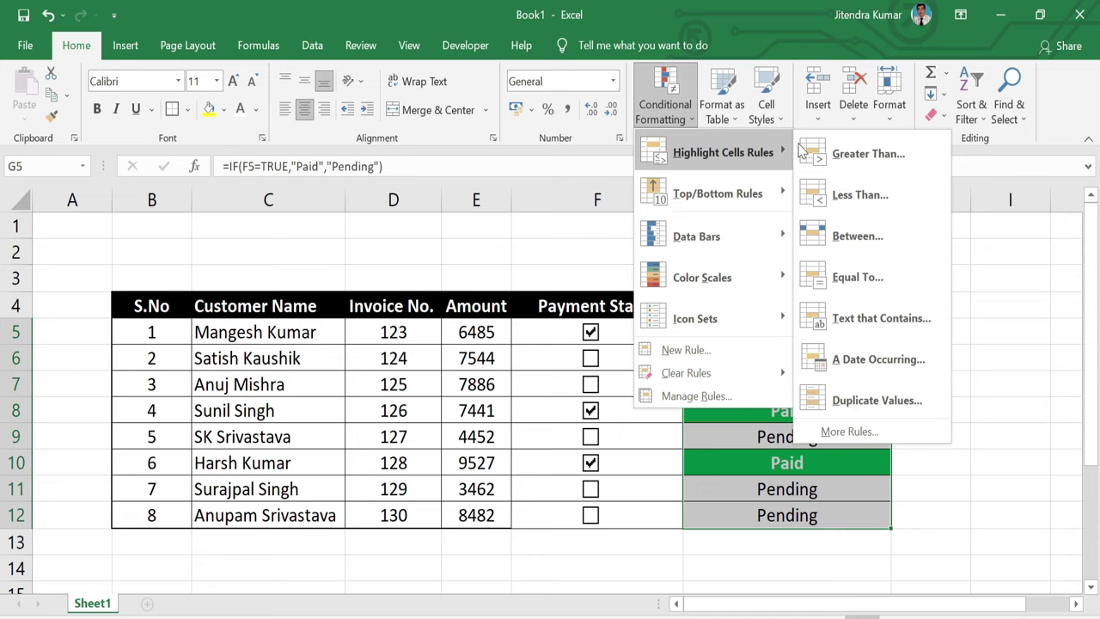
left_click(896, 333)
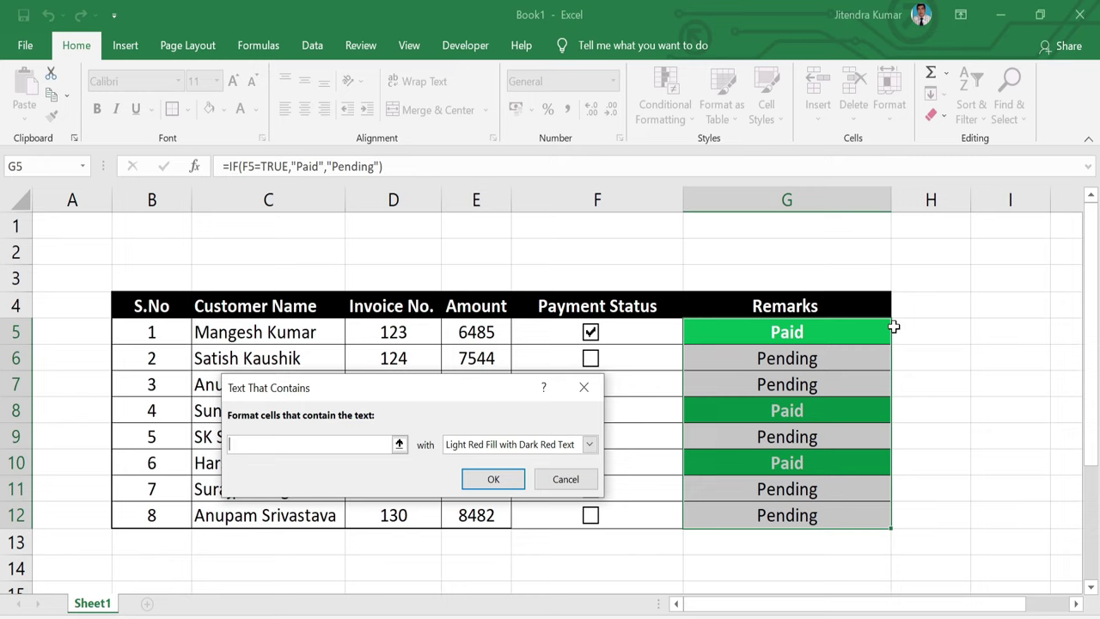
type("Pending")
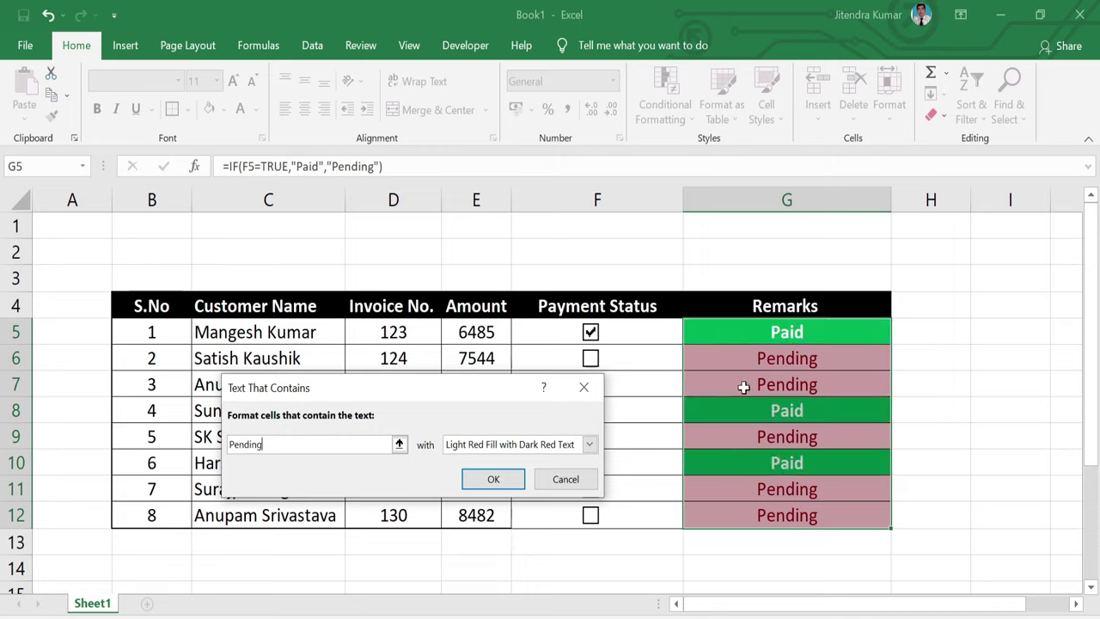
left_click(493, 479)
left_click(1010, 462)
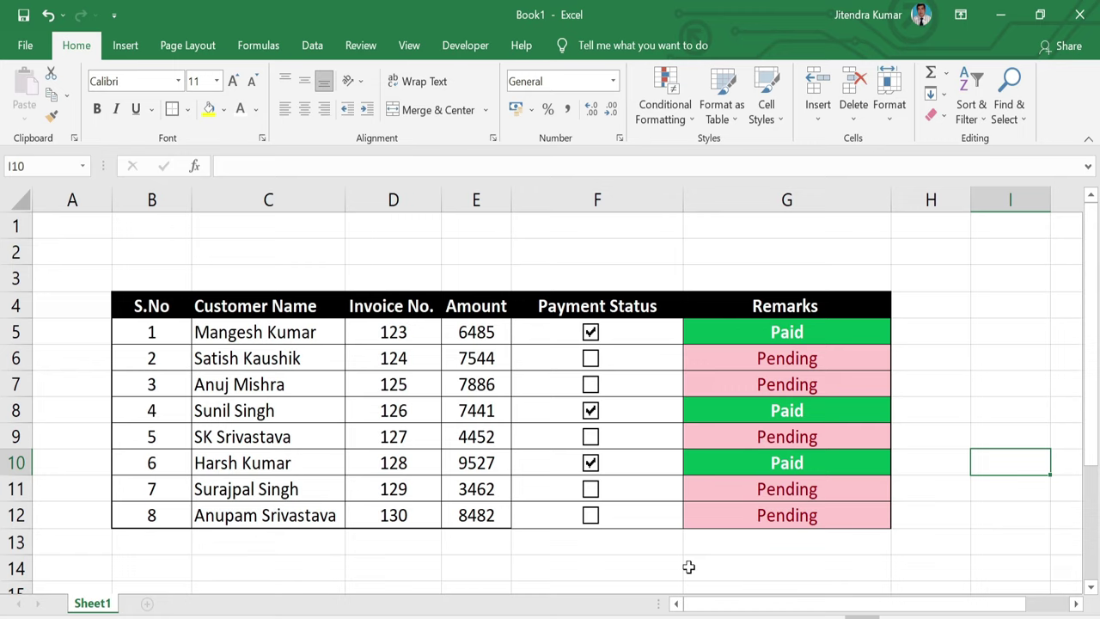
Step: Turn off gridlines, then tick and untick invoice 124's checkbox to test the formatting
left_click(411, 45)
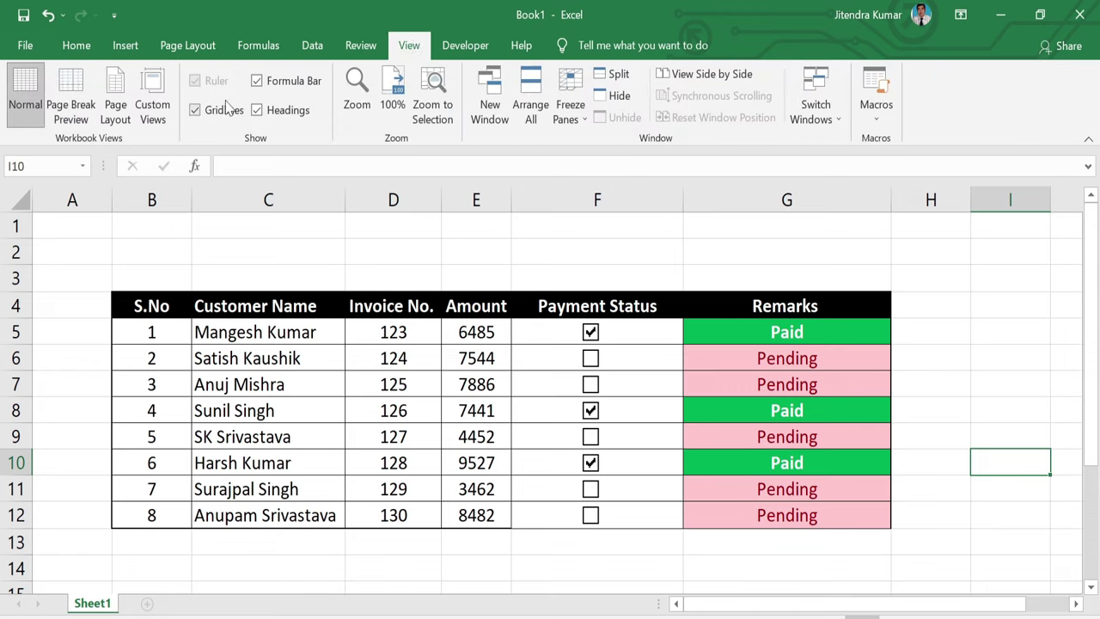
left_click(196, 111)
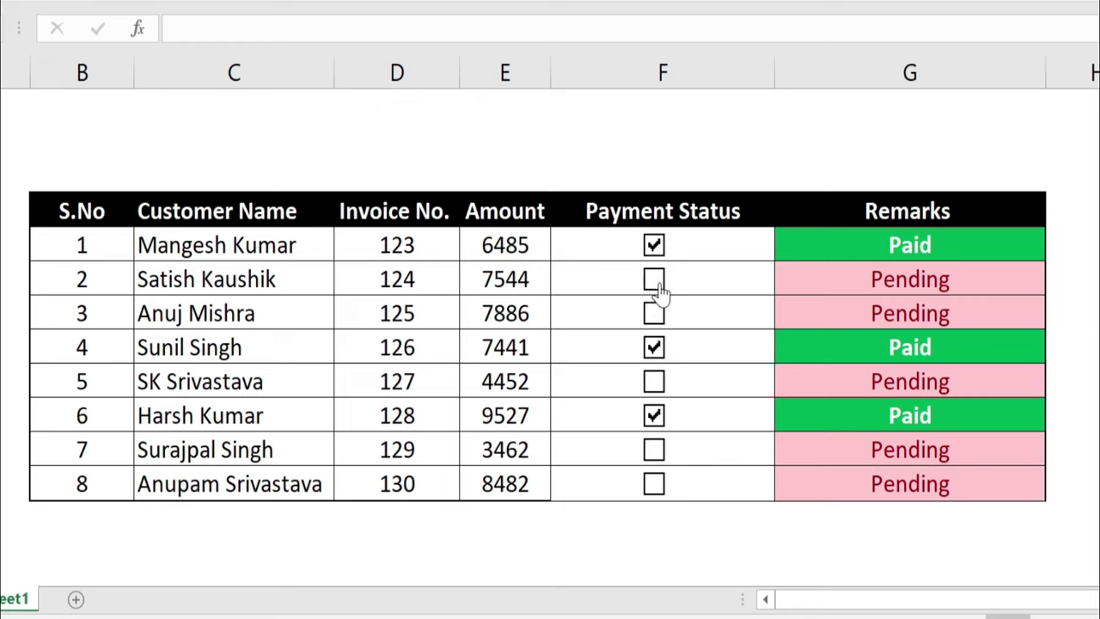
left_click(655, 280)
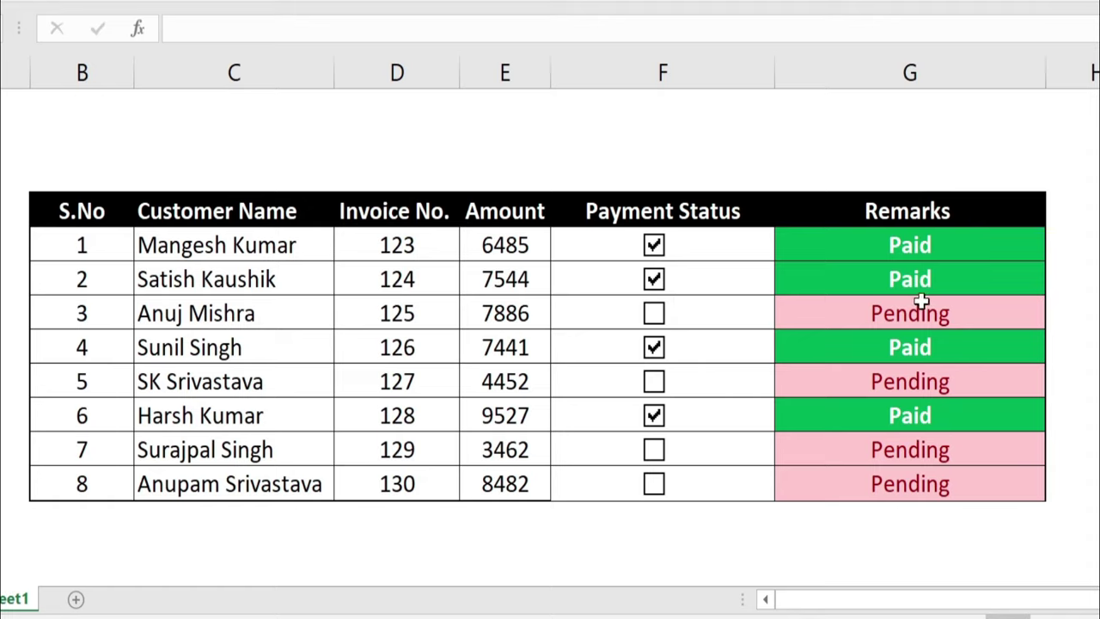
left_click(656, 281)
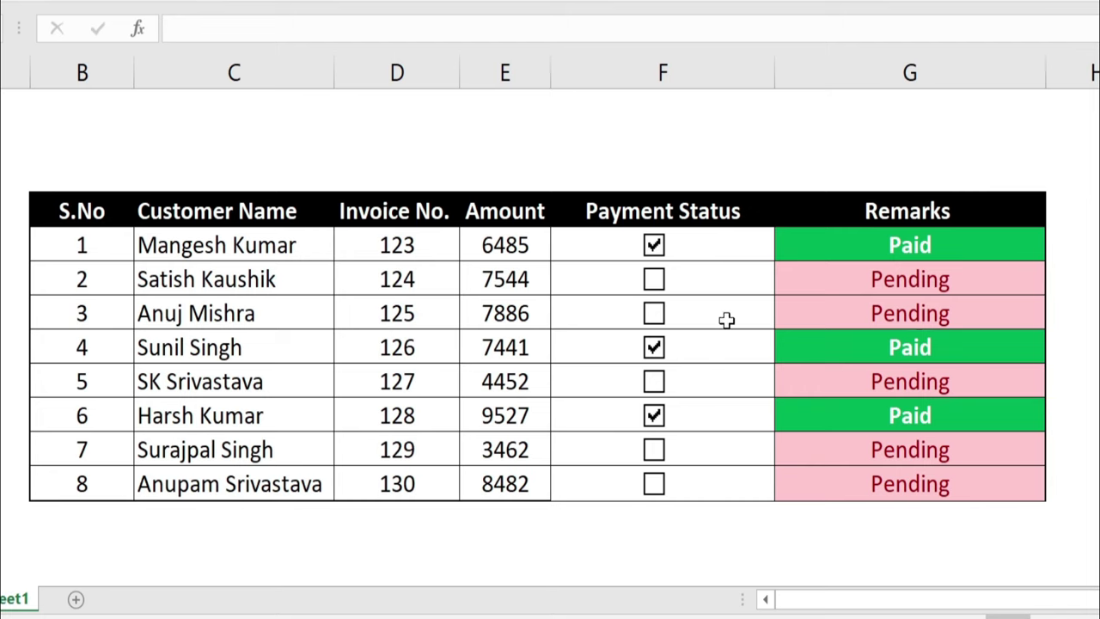